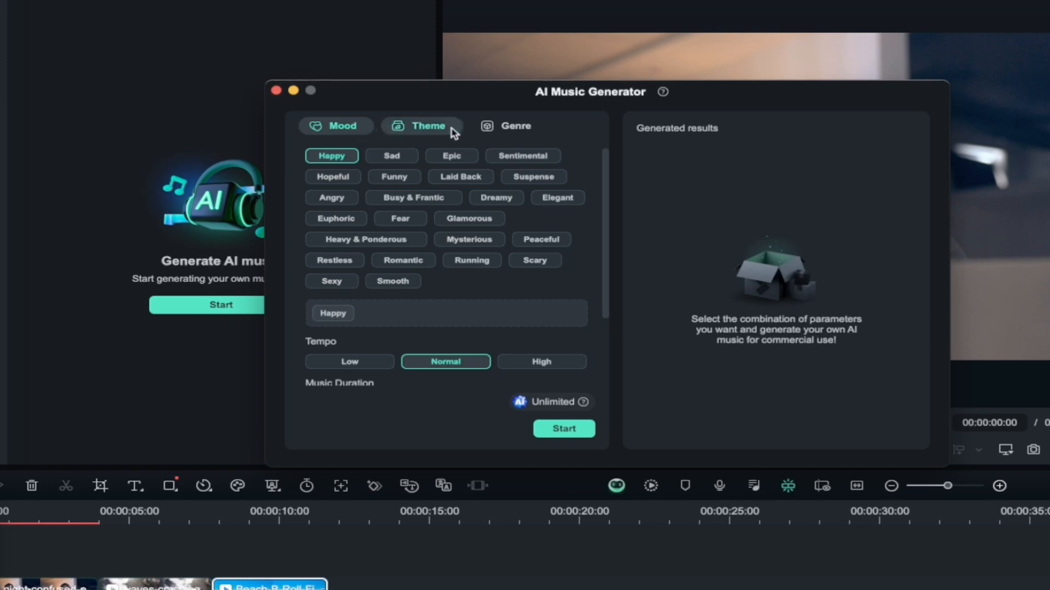
{"action": "left_click_drag", "start_coordinate": [602, 180], "coordinate": [600, 260]}
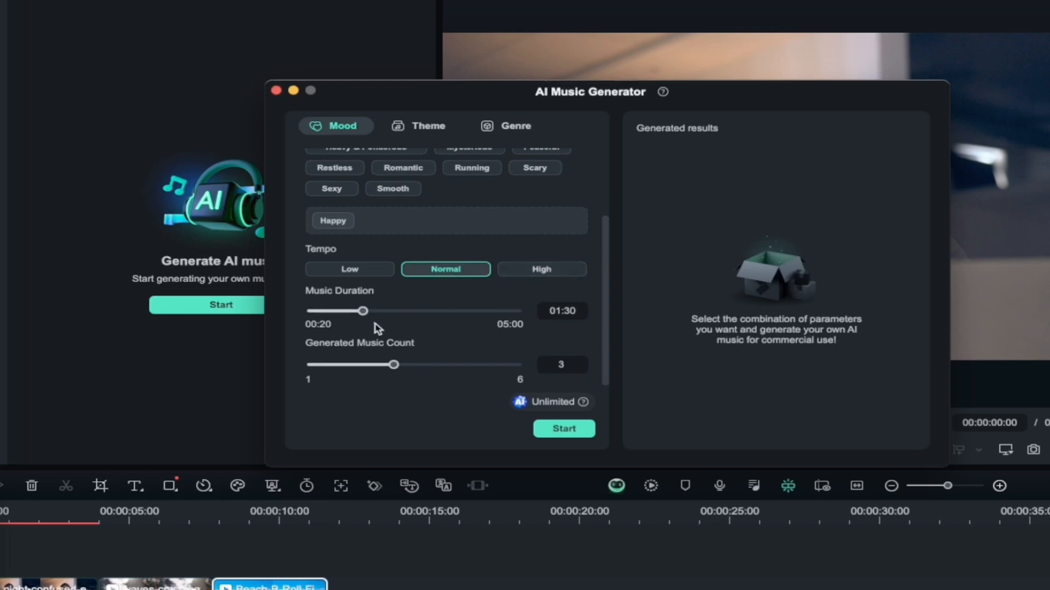
{"action": "left_click_drag", "start_coordinate": [610, 323], "coordinate": [607, 218]}
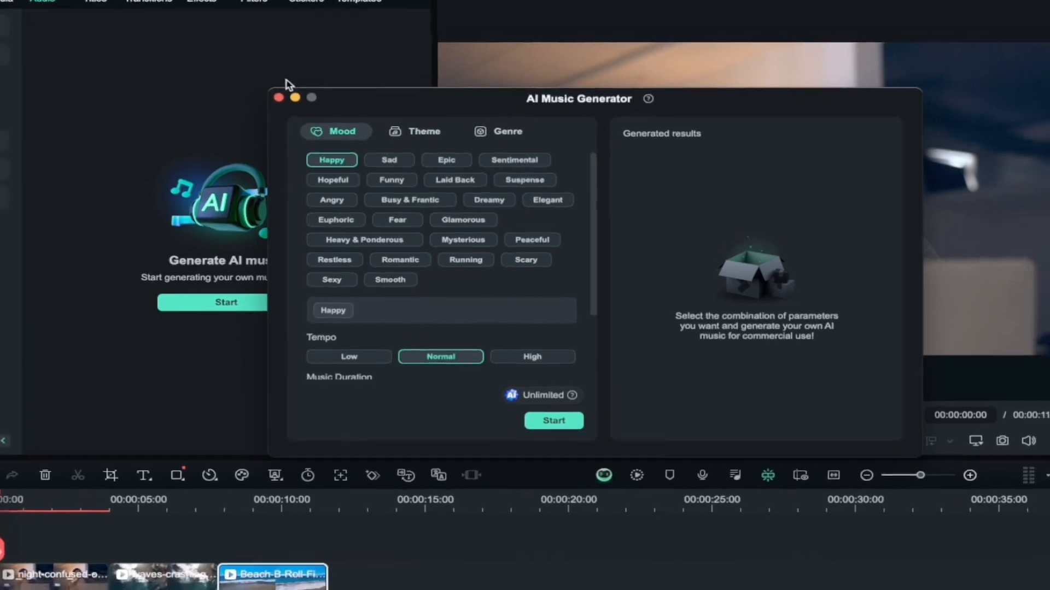
{"action": "left_click", "coordinate": [276, 90]}
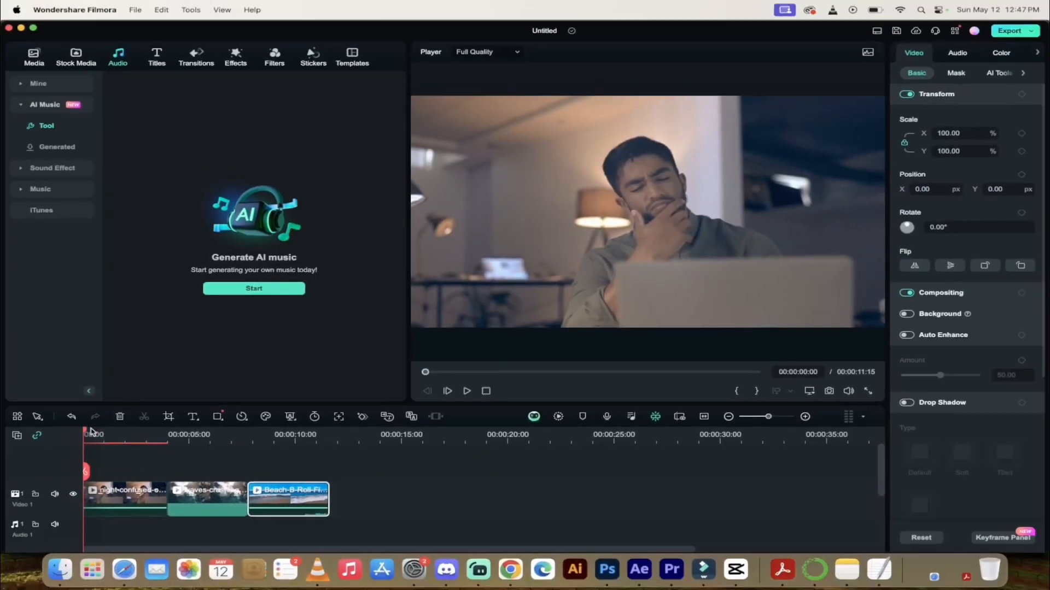
{"action": "mouse_move", "coordinate": [87, 432]}
{"action": "left_mouse_down"}
{"action": "mouse_move", "coordinate": [316, 439]}
{"action": "mouse_move", "coordinate": [84, 436]}
{"action": "left_mouse_up"}
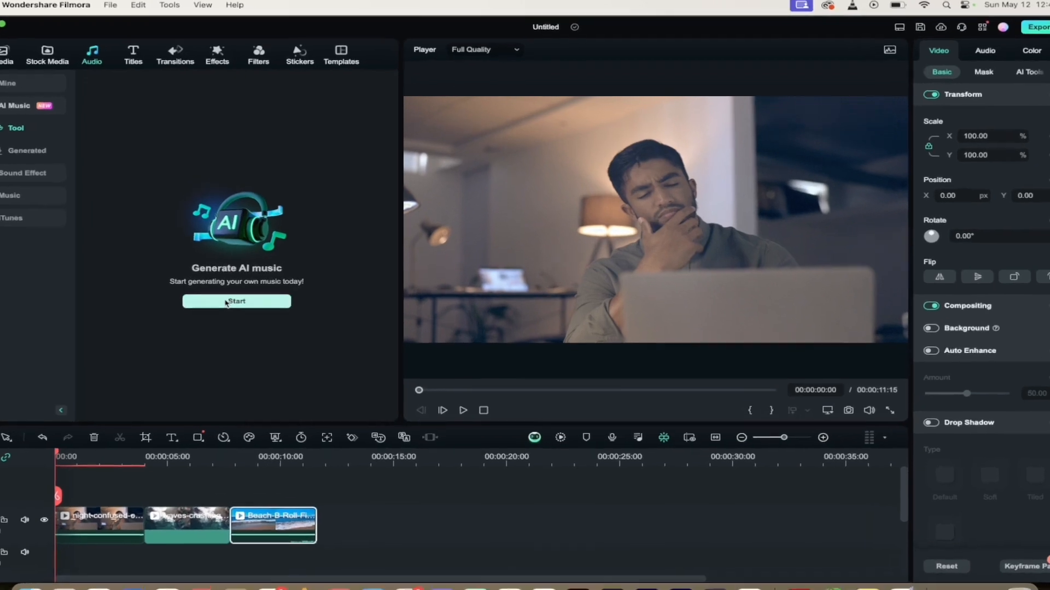
Step: Open the AI music generator and choose the Hopeful mood and the Travel theme
{"action": "left_click", "coordinate": [244, 289]}
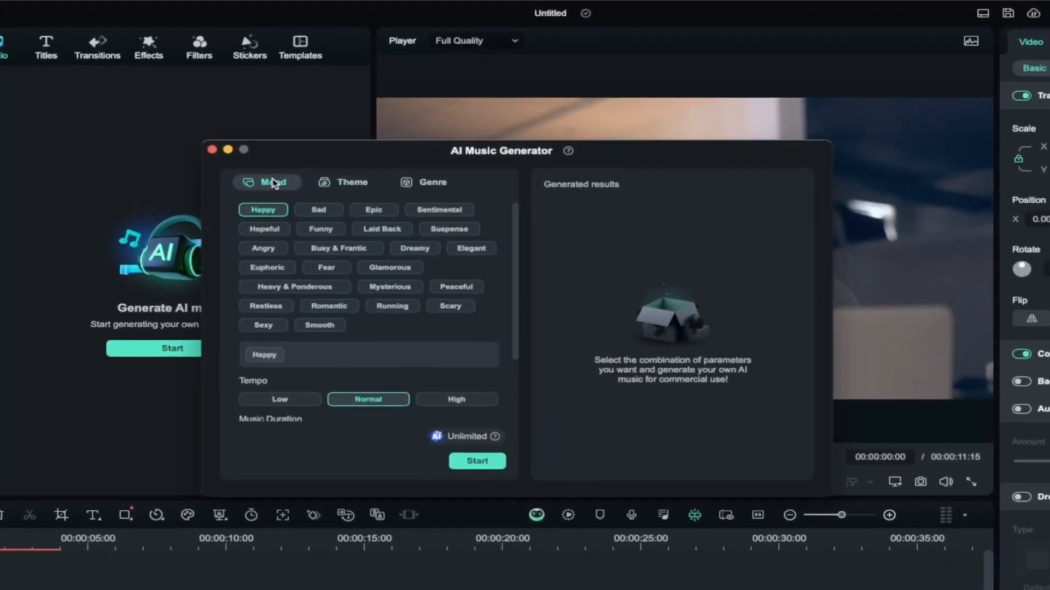
{"action": "left_click", "coordinate": [268, 229]}
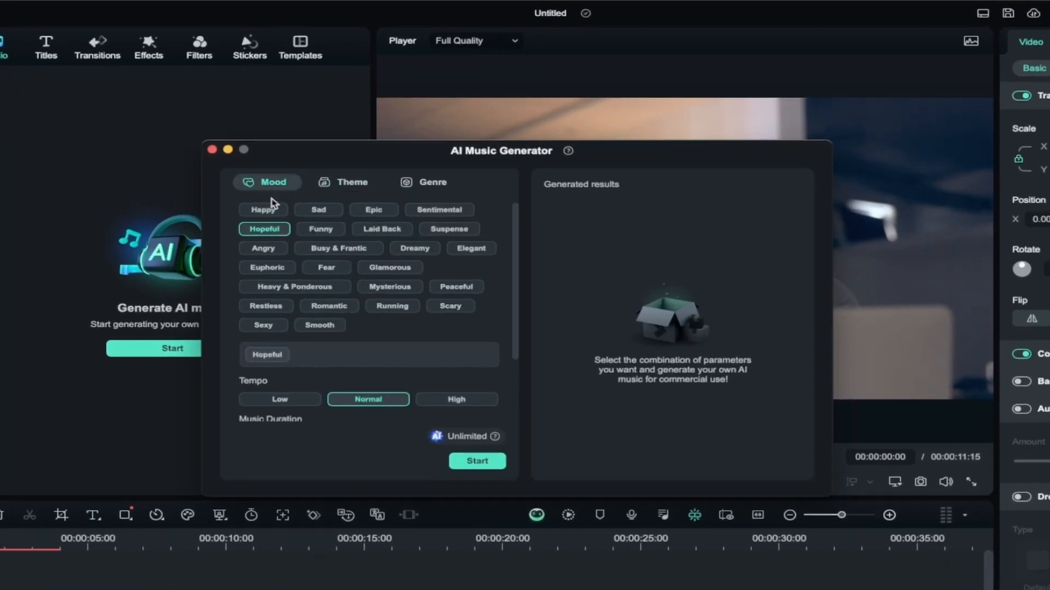
{"action": "left_click", "coordinate": [275, 231]}
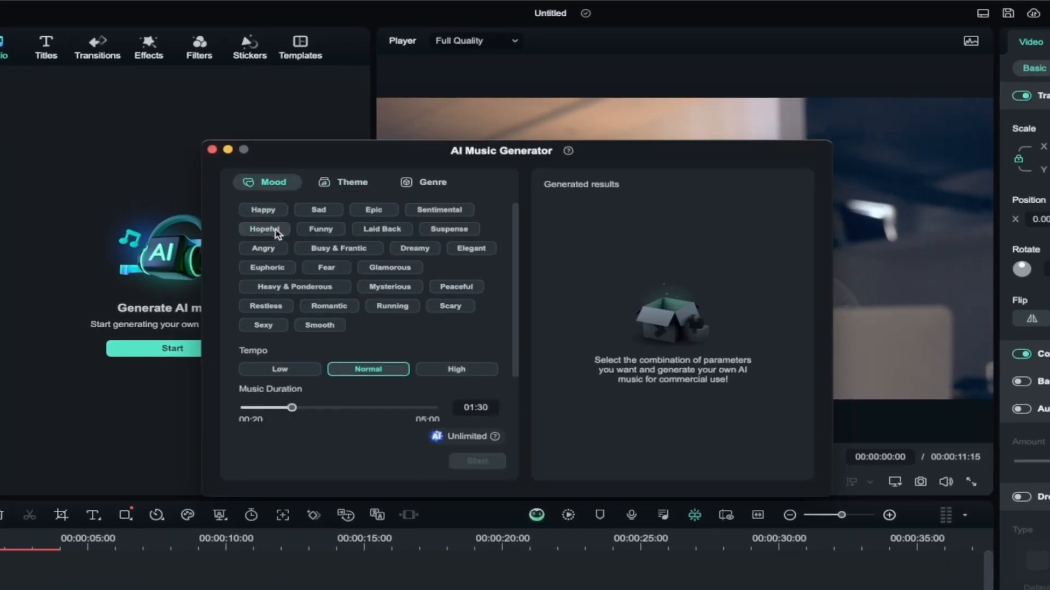
{"action": "left_click", "coordinate": [276, 232]}
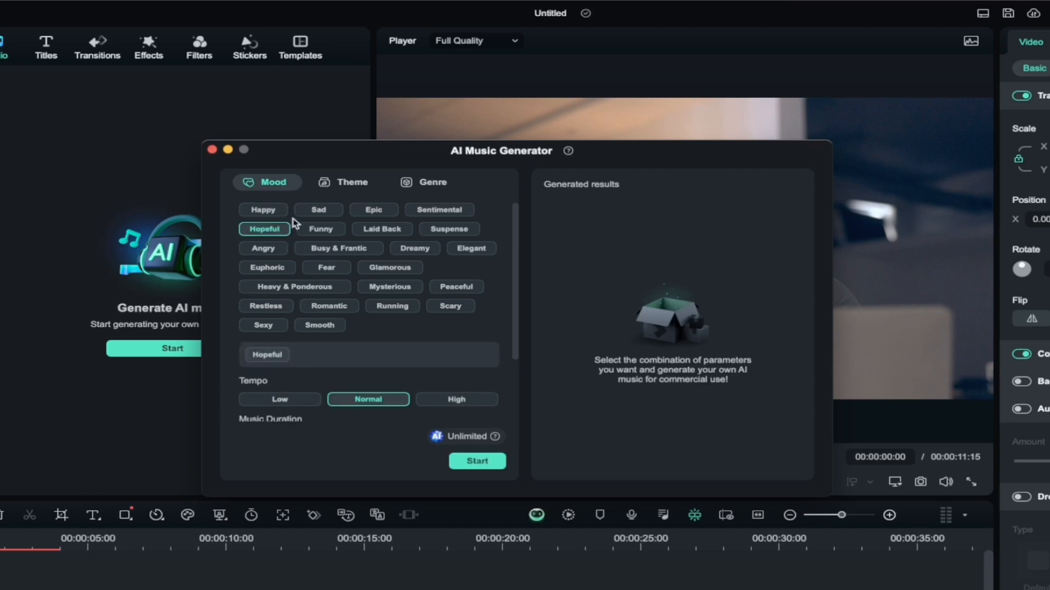
{"action": "left_click", "coordinate": [350, 185]}
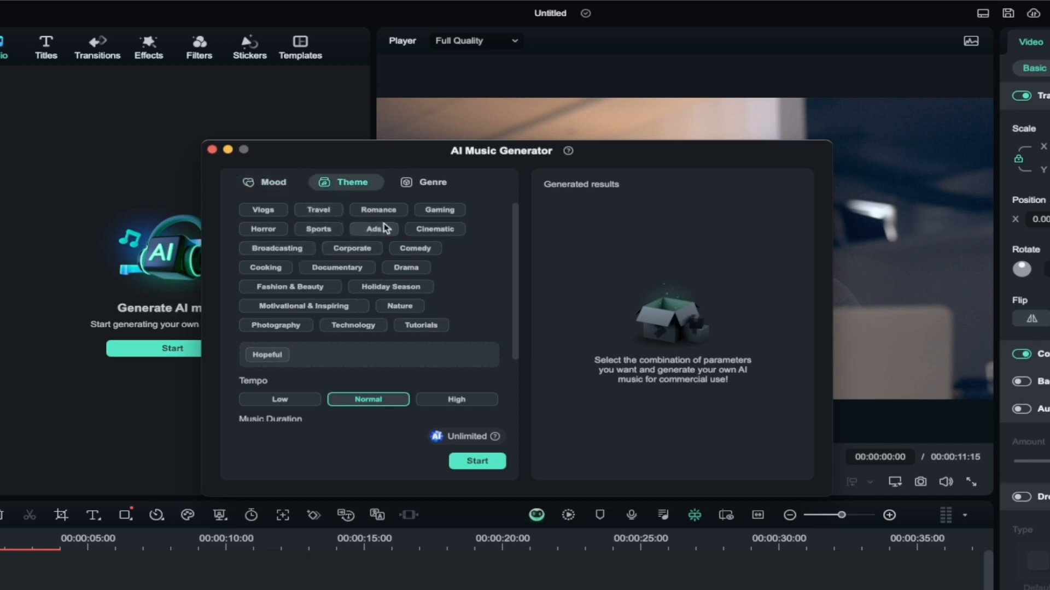
{"action": "left_click", "coordinate": [329, 211]}
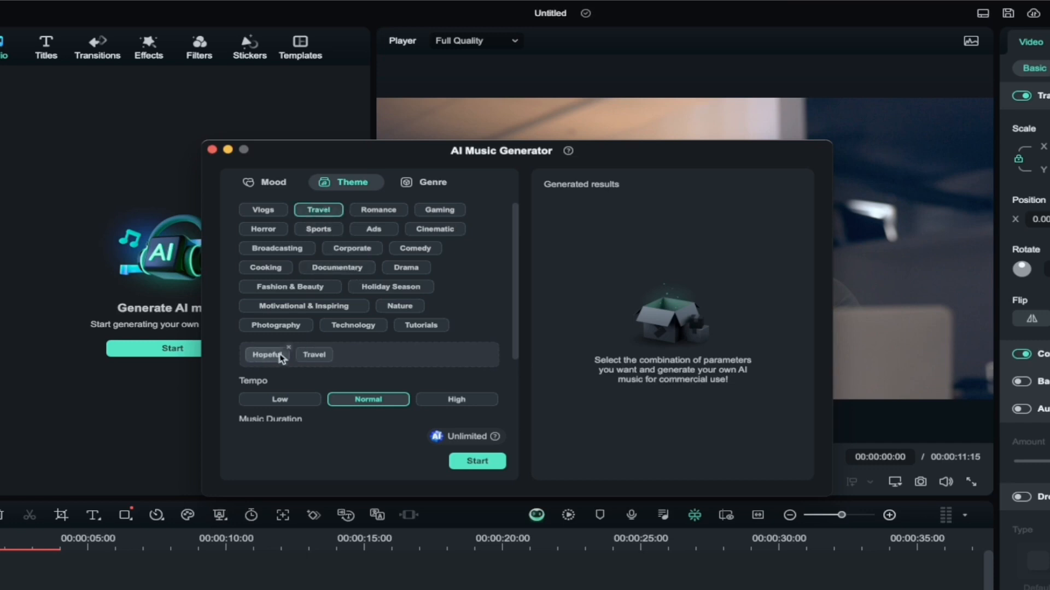
Step: Generate music with a duration of 00:20 and a generated music count of 6, leaving the genre unselected
{"action": "left_click", "coordinate": [433, 182]}
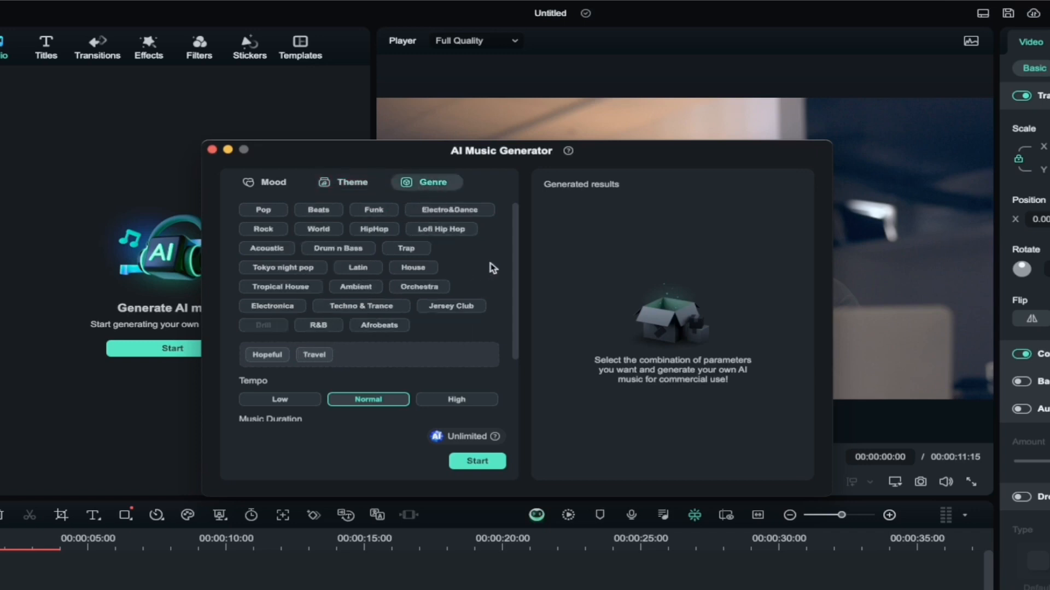
{"action": "left_click_drag", "start_coordinate": [513, 276], "coordinate": [520, 253]}
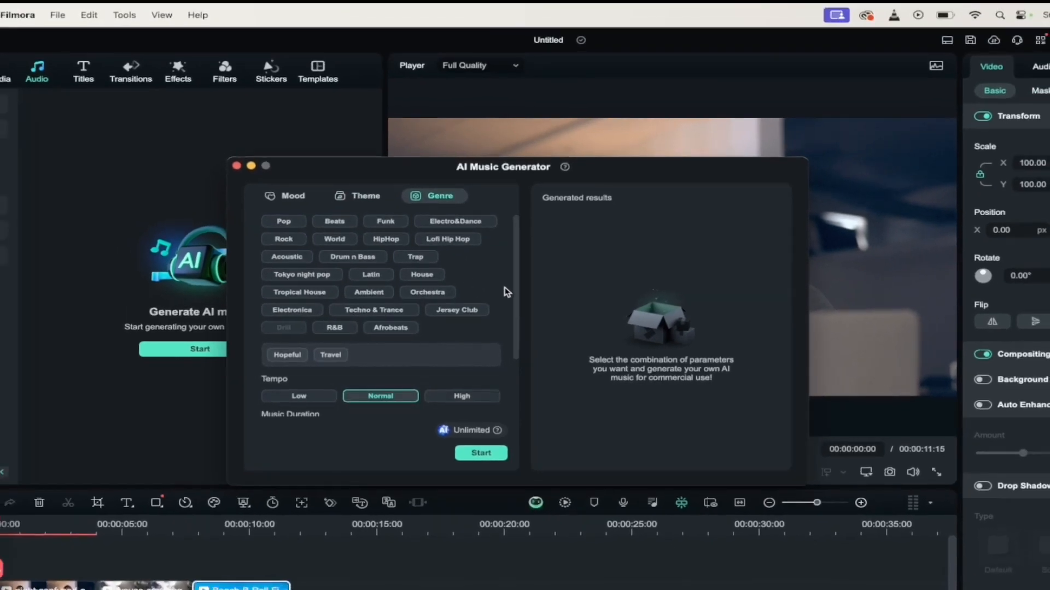
{"action": "left_click_drag", "start_coordinate": [518, 296], "coordinate": [512, 381]}
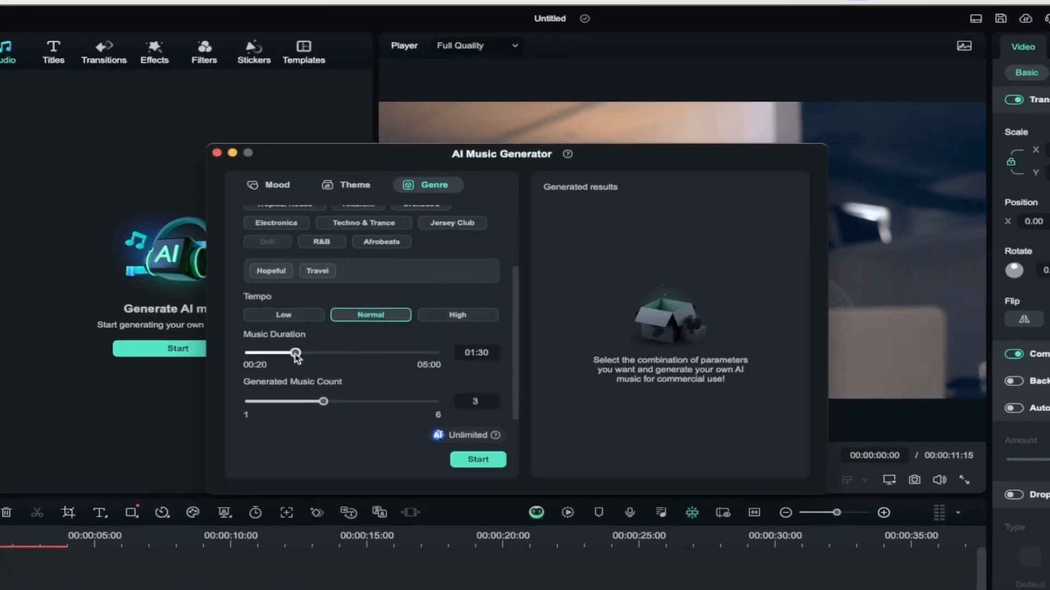
{"action": "left_click_drag", "start_coordinate": [295, 354], "coordinate": [518, 356]}
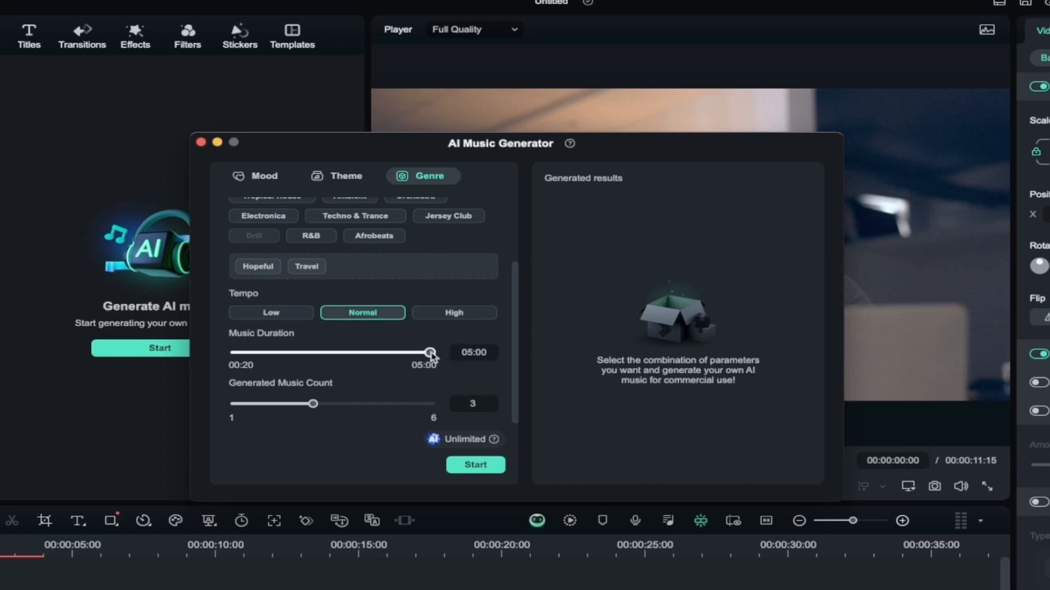
{"action": "left_click_drag", "start_coordinate": [431, 355], "coordinate": [232, 358]}
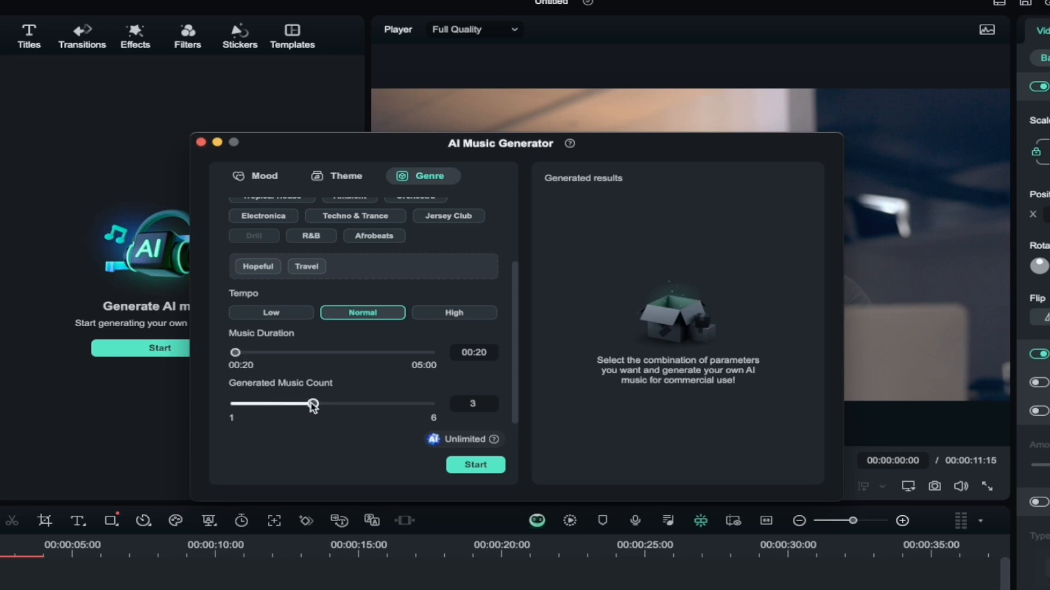
{"action": "left_click_drag", "start_coordinate": [313, 406], "coordinate": [441, 407]}
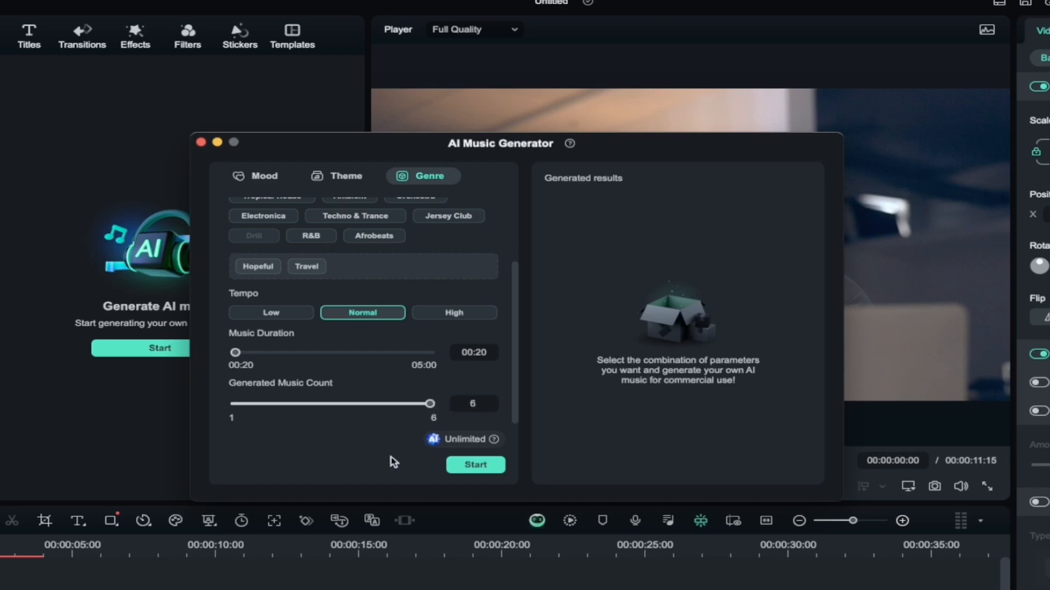
{"action": "left_click", "coordinate": [476, 466]}
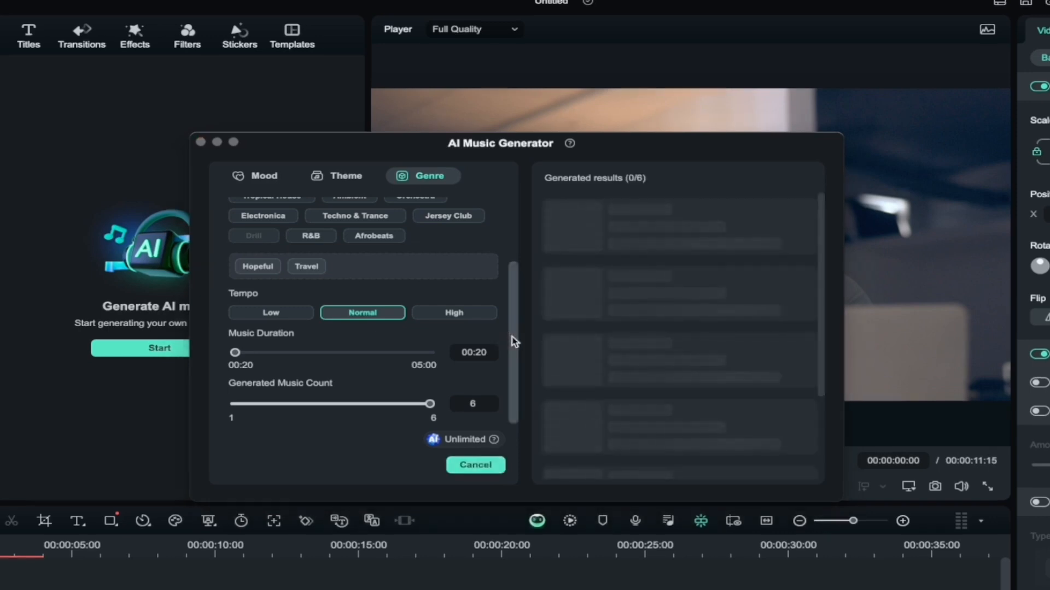
Step: Preview the generated tracks 007, 008, 009 and 011_Hopeful_Travel
{"action": "scroll", "coordinate": [570, 316], "scroll_direction": "down", "scroll_amount": 3}
{"action": "scroll", "coordinate": [571, 316], "scroll_direction": "up", "scroll_amount": 3}
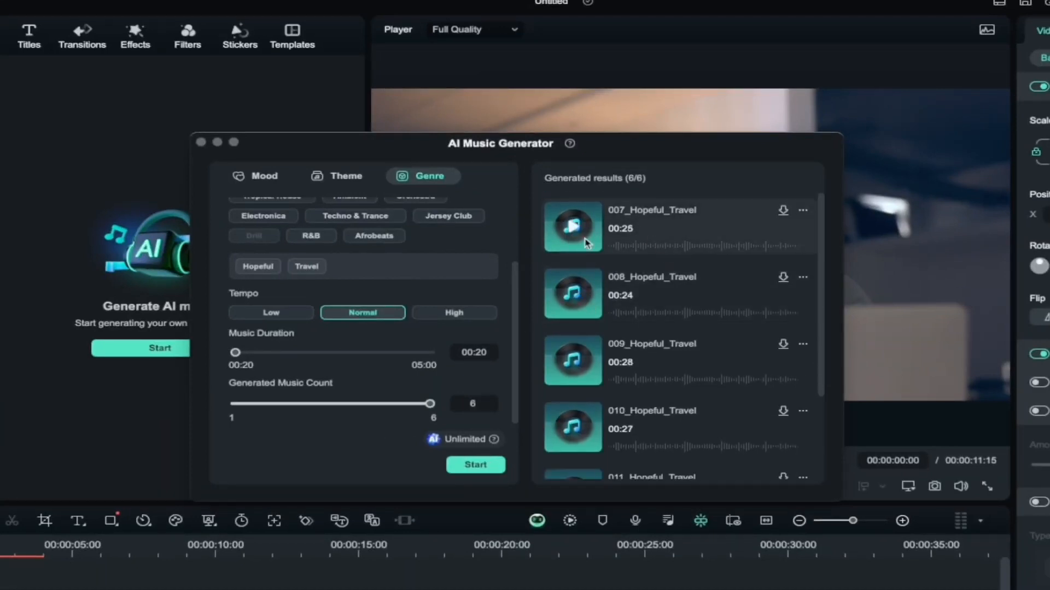
{"action": "left_click", "coordinate": [573, 227]}
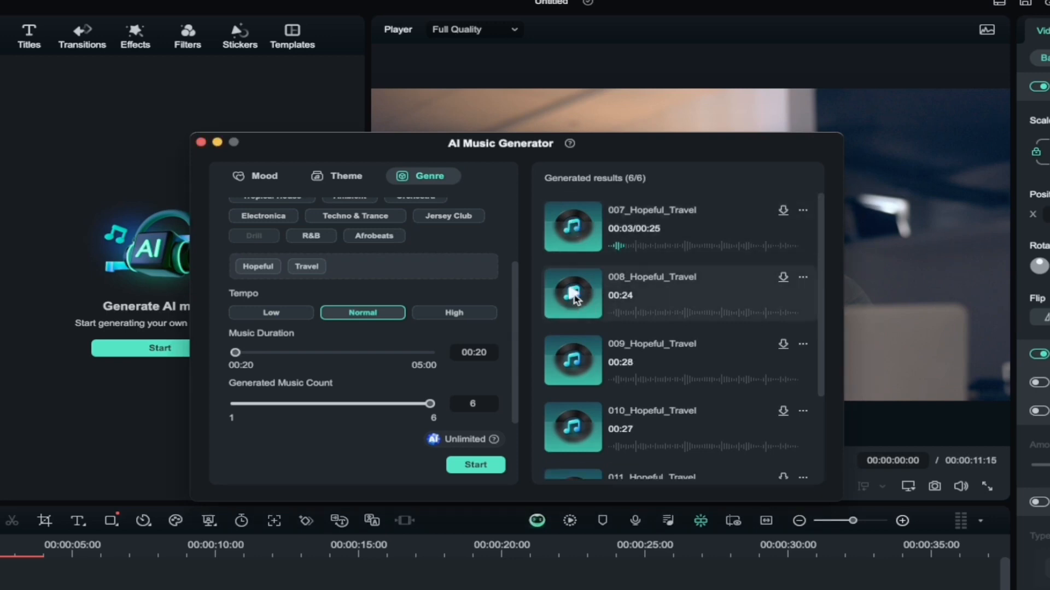
{"action": "left_click", "coordinate": [573, 294]}
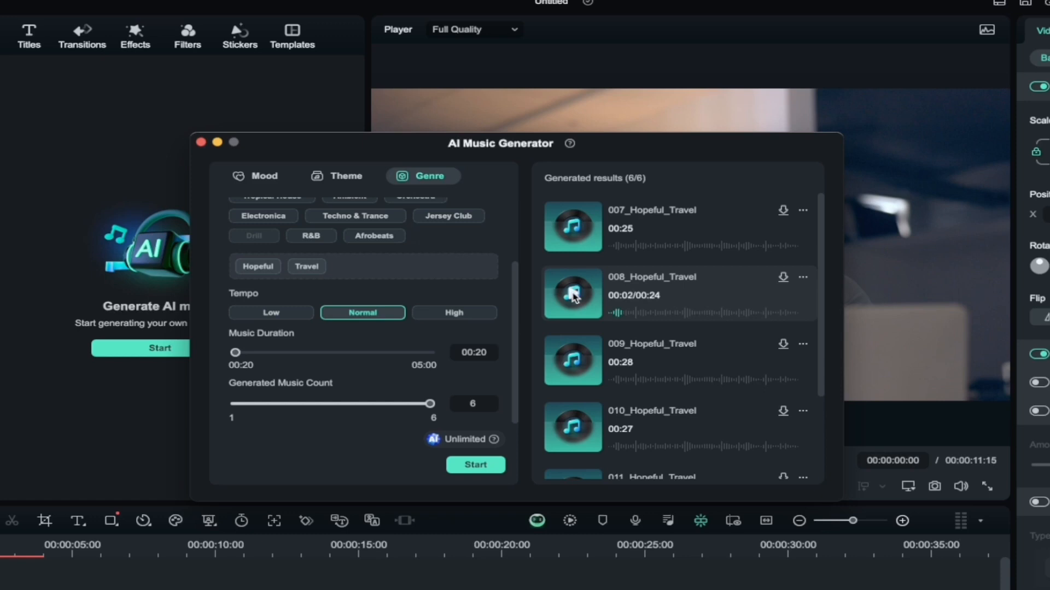
{"action": "left_click", "coordinate": [576, 360]}
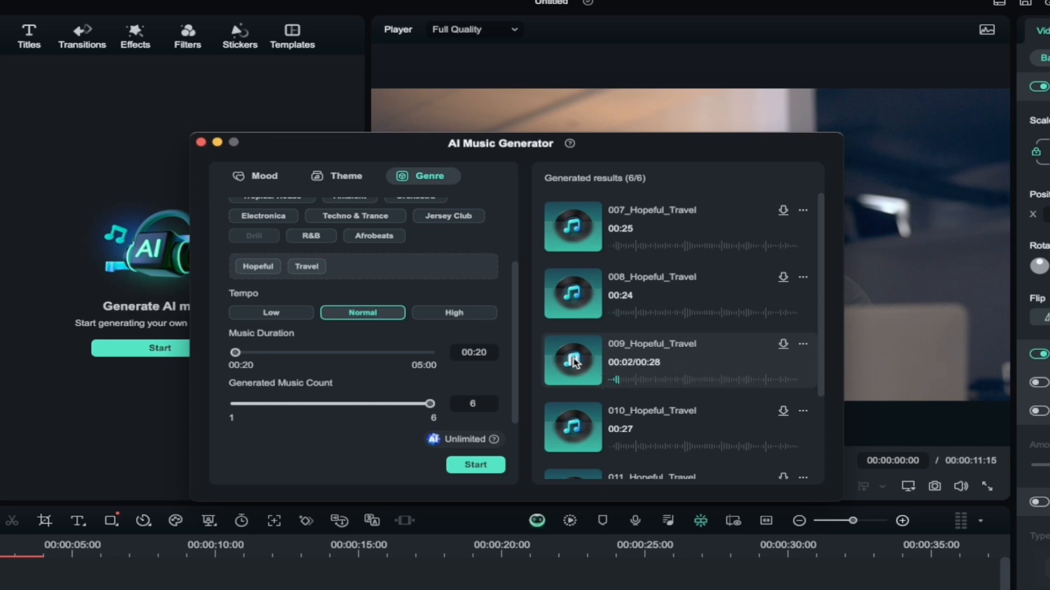
{"action": "scroll", "coordinate": [574, 361], "scroll_direction": "down", "scroll_amount": 3}
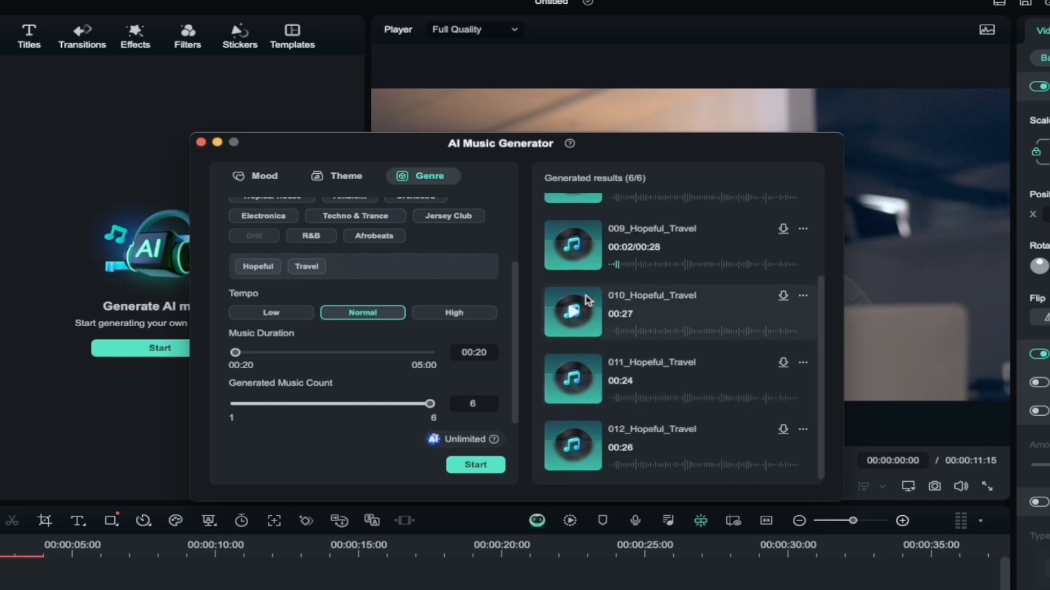
{"action": "left_click", "coordinate": [575, 380]}
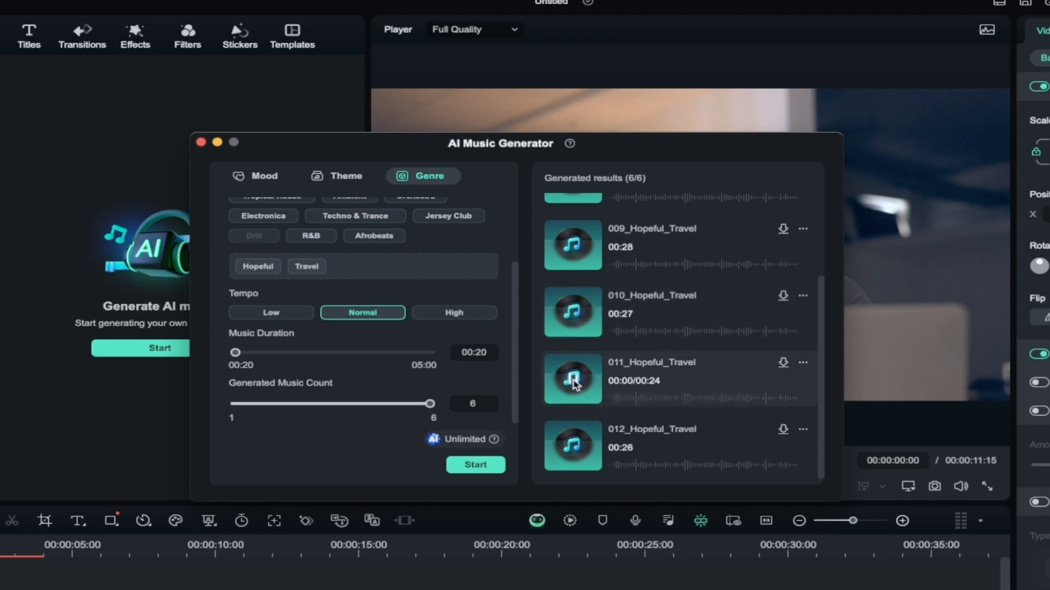
{"action": "scroll", "coordinate": [674, 295], "scroll_direction": "up", "scroll_amount": 3}
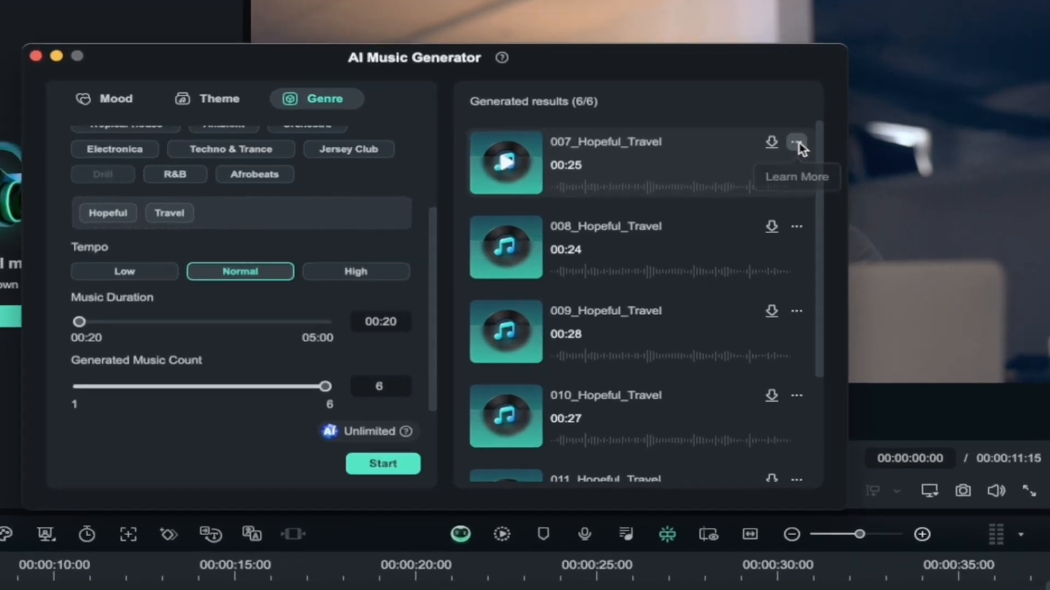
Step: Look at the tags and commercial-use details of the 007_Hopeful_Travel track
{"action": "left_click", "coordinate": [802, 211]}
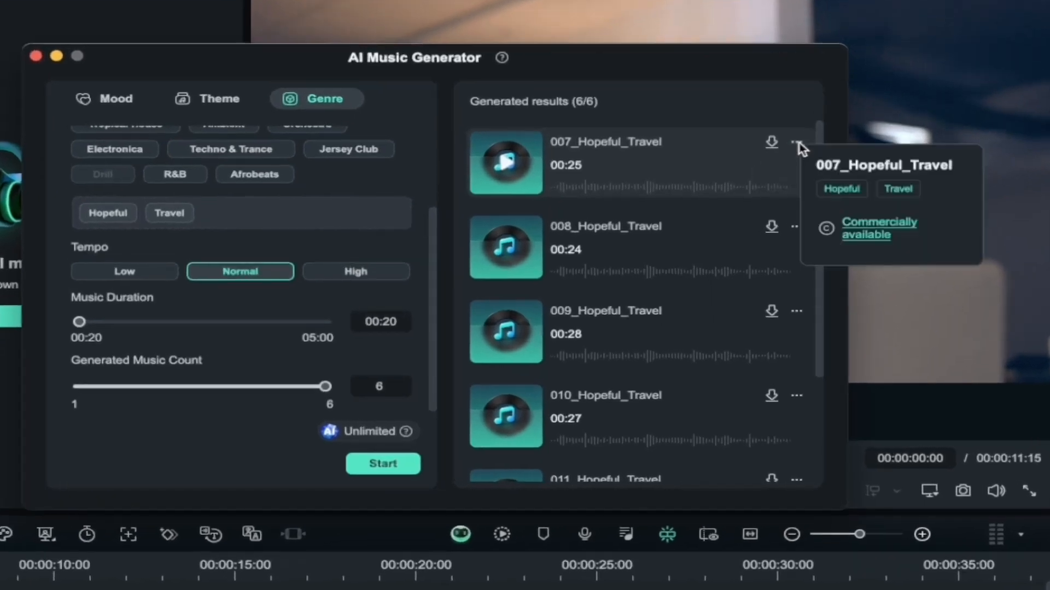
{"action": "left_click", "coordinate": [798, 144]}
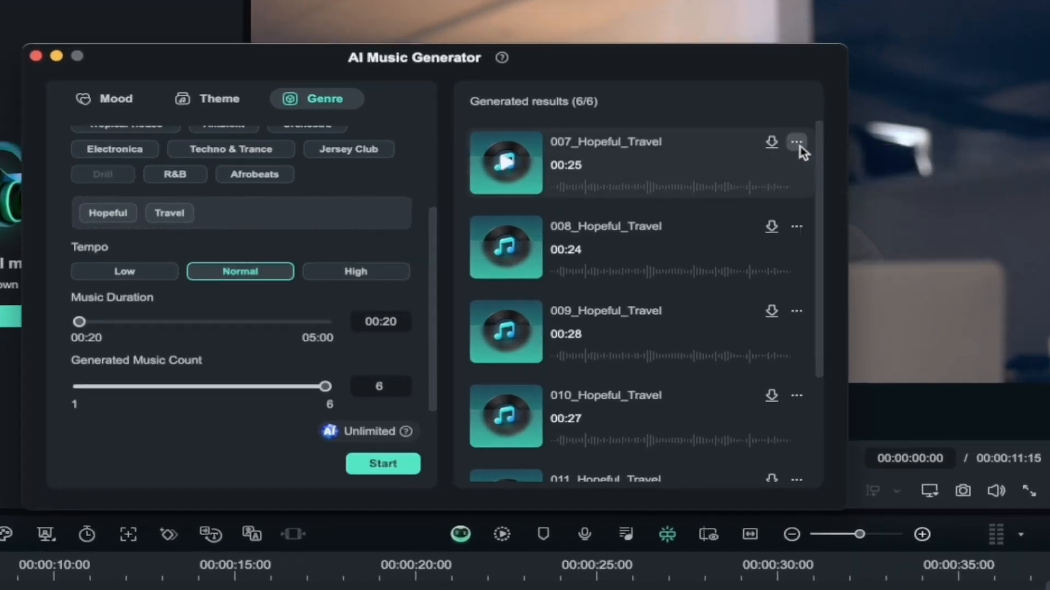
{"action": "left_click", "coordinate": [799, 144]}
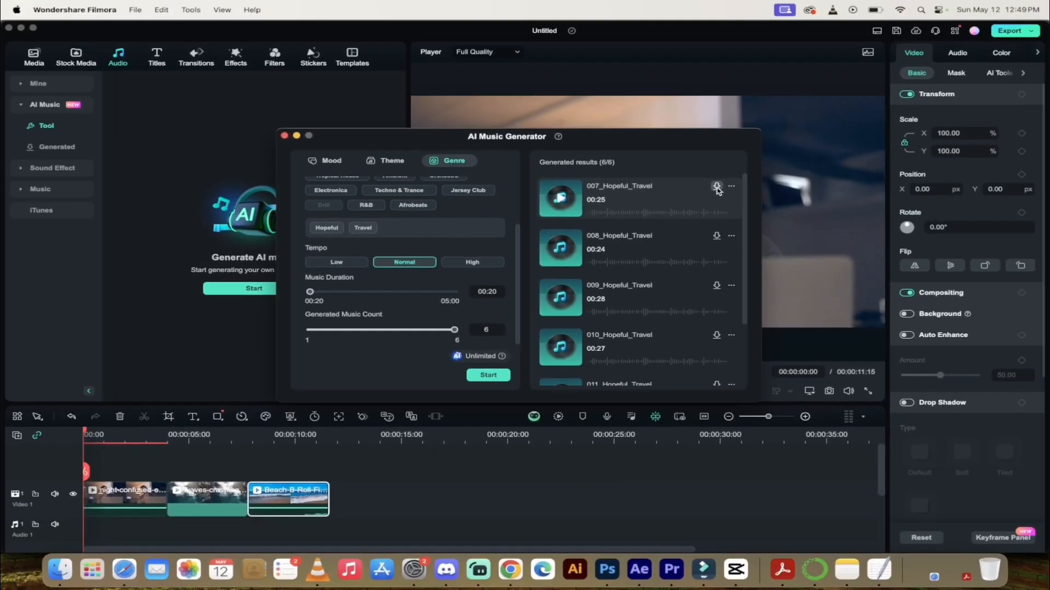
Step: Download the 007_Hopeful_Travel track and close the AI music generator
{"action": "left_click", "coordinate": [716, 187]}
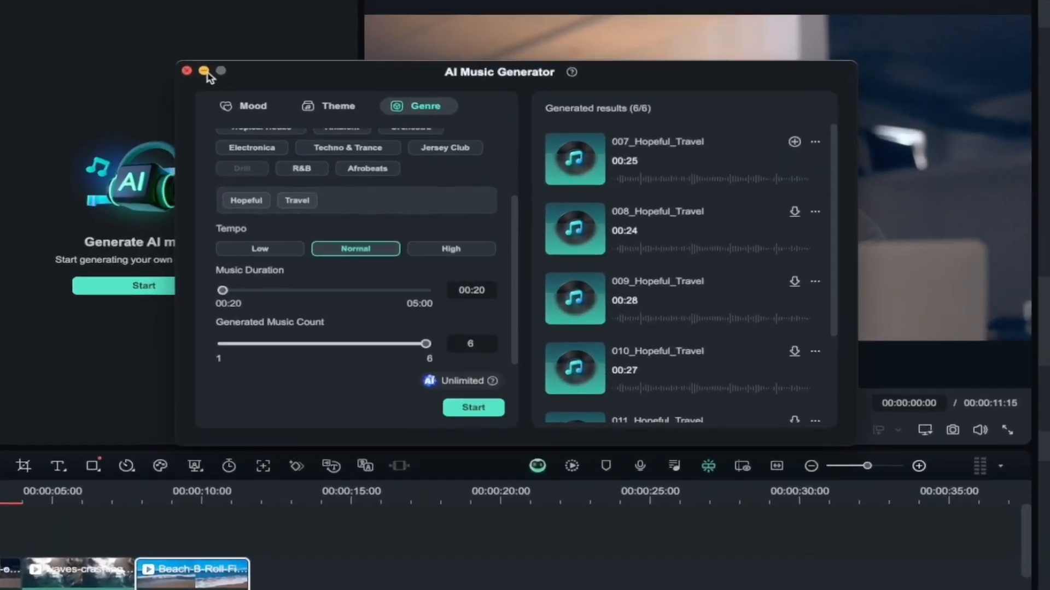
{"action": "left_click", "coordinate": [186, 72]}
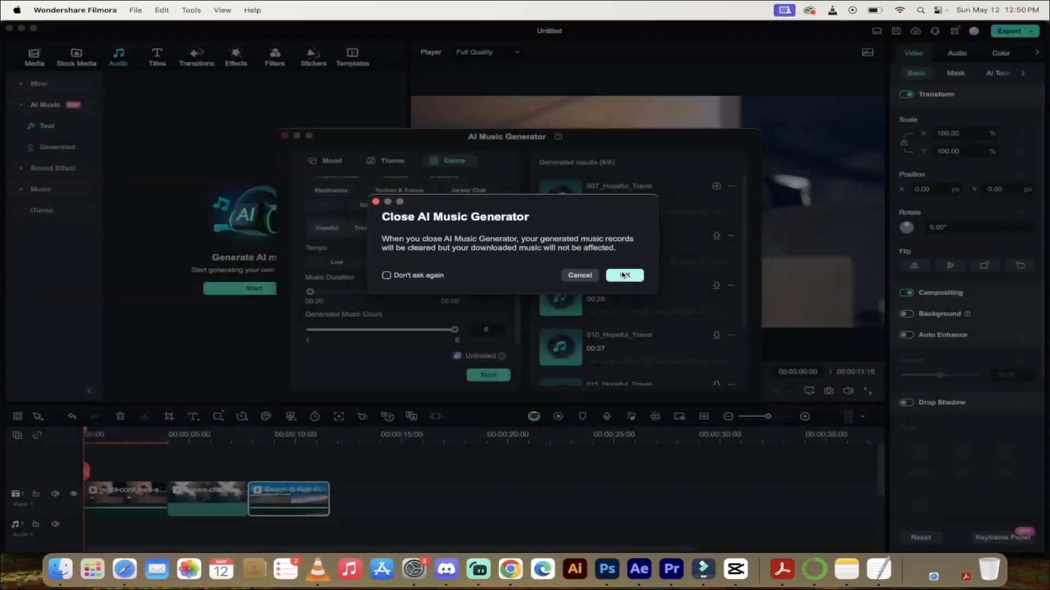
{"action": "left_click", "coordinate": [624, 275]}
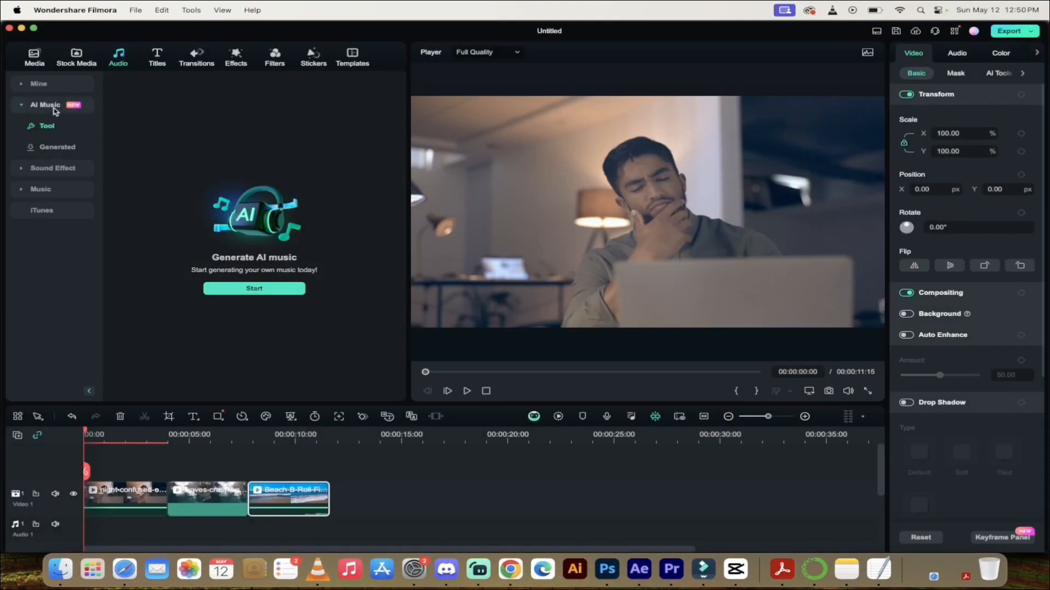
Step: Add 007_Hopeful_Travel from the generated AI music to the start of the timeline
{"action": "left_click", "coordinate": [55, 147]}
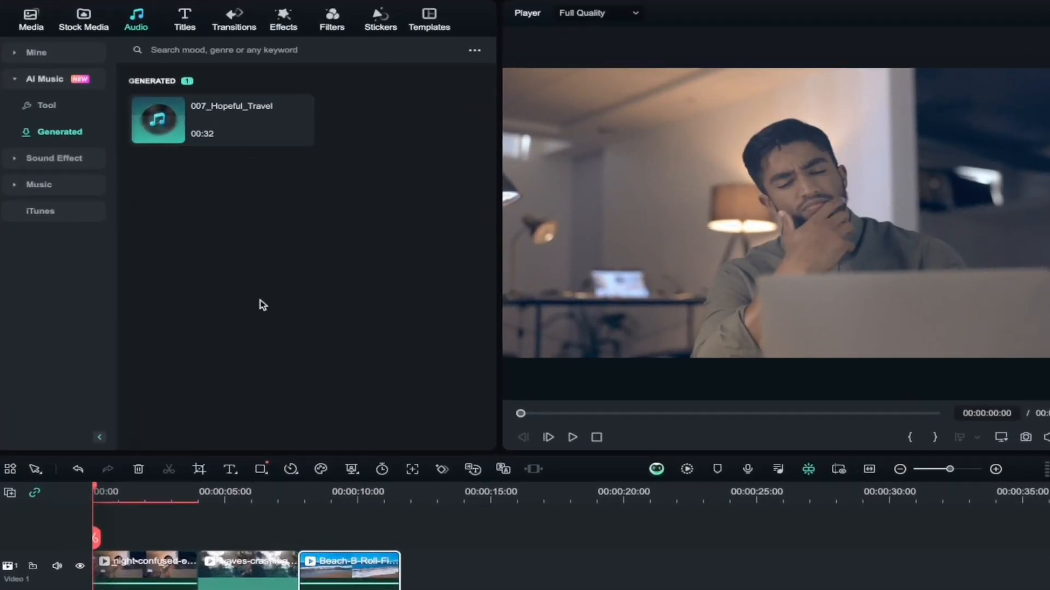
{"action": "left_click_drag", "start_coordinate": [218, 107], "coordinate": [93, 571]}
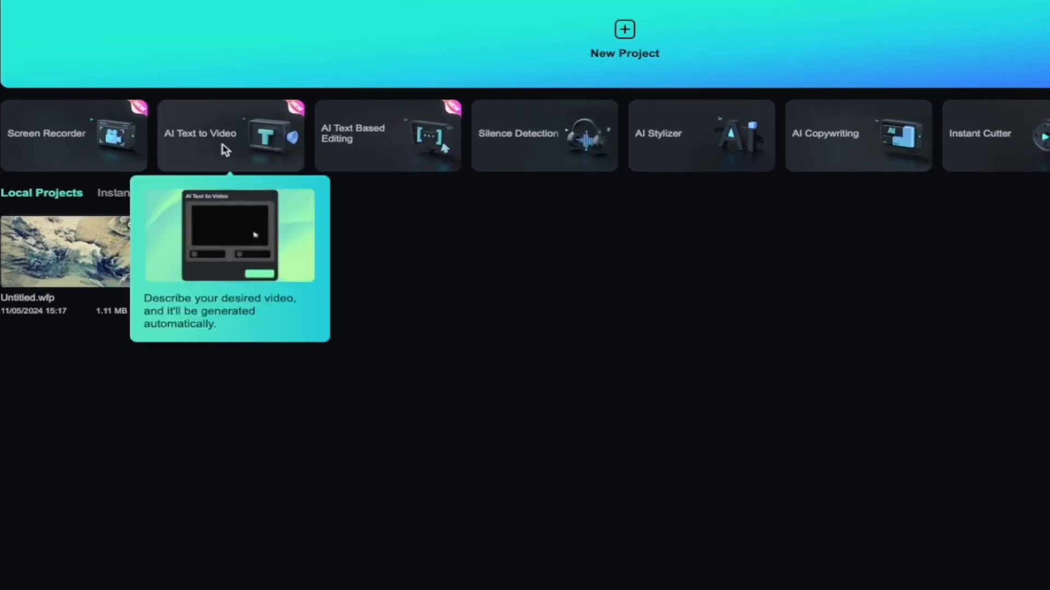
Step: Open AI Text to Video and enter the video text "Sunny day on the beach with mountains in the background"
{"action": "left_click", "coordinate": [222, 146]}
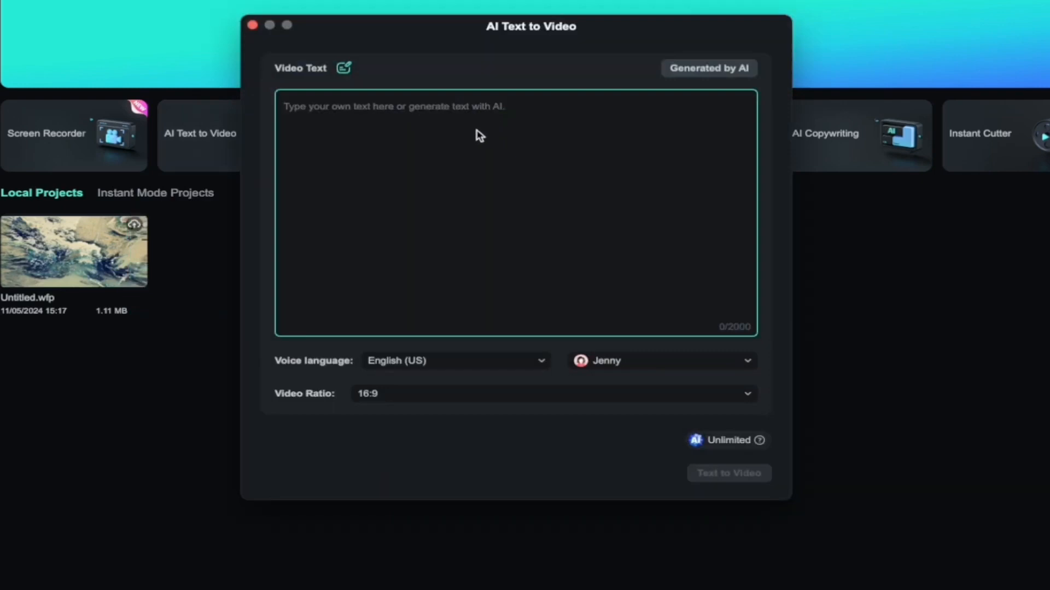
{"action": "type", "text": "Sunny day on the beach wi"}
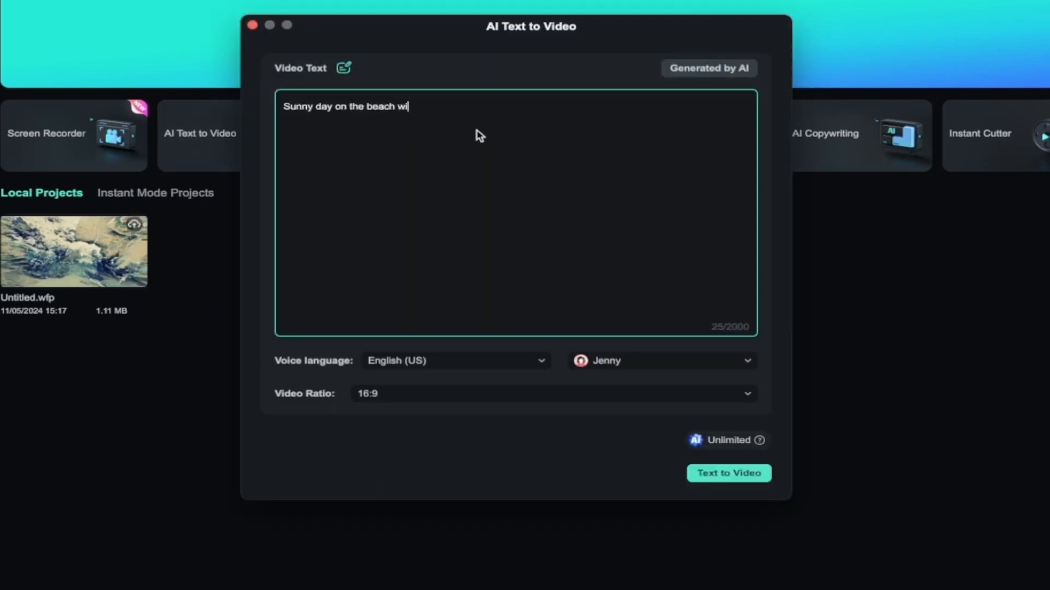
{"action": "type", "text": "th mountains in the background"}
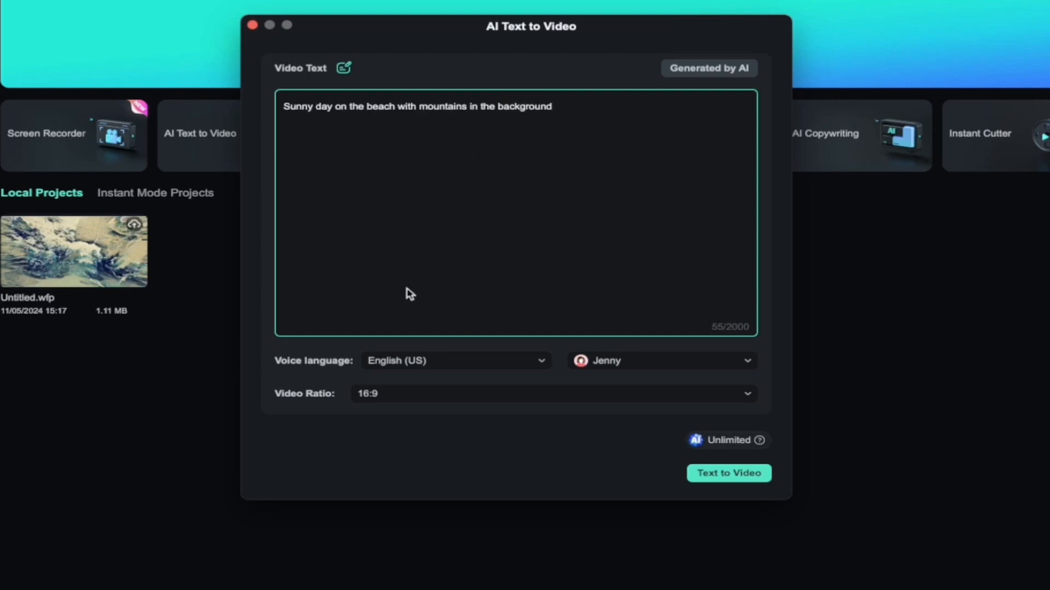
Step: Keep the voice language at English (US) and the video ratio at 16:9, and generate the video from the text
{"action": "left_click", "coordinate": [444, 362]}
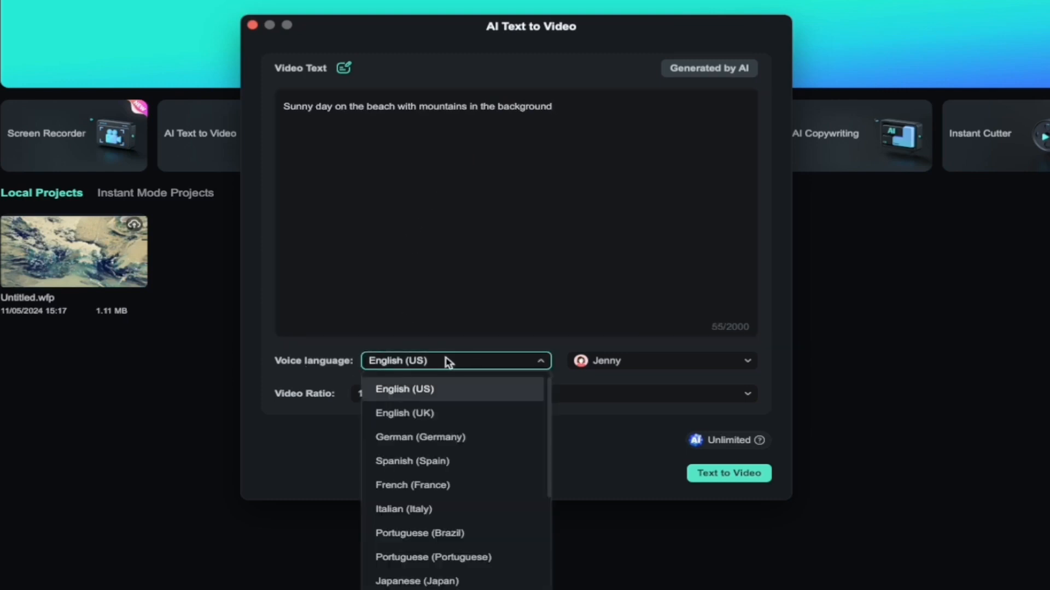
{"action": "left_click", "coordinate": [469, 356]}
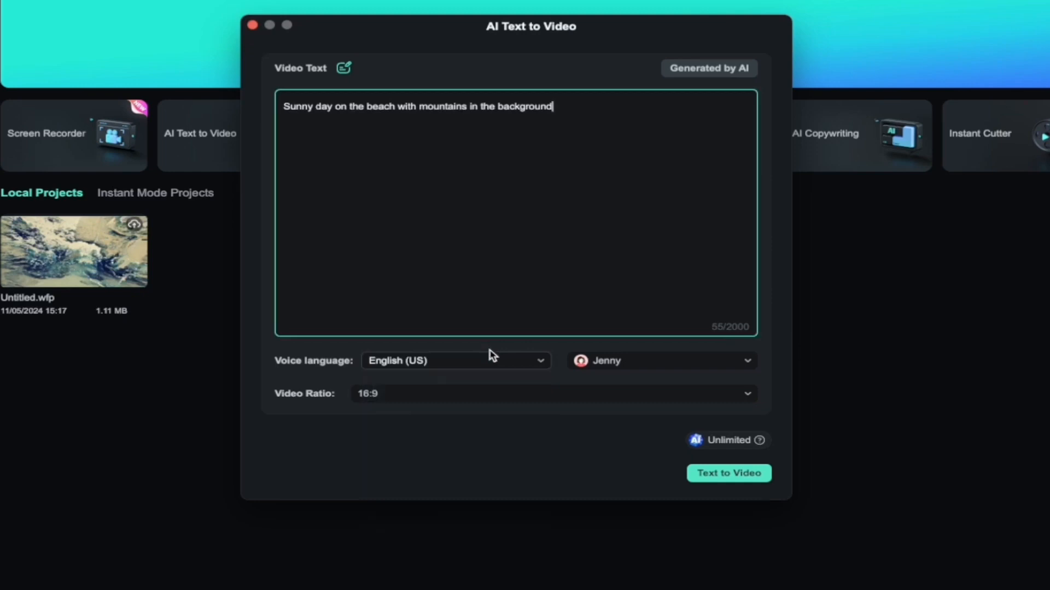
{"action": "left_click", "coordinate": [477, 395]}
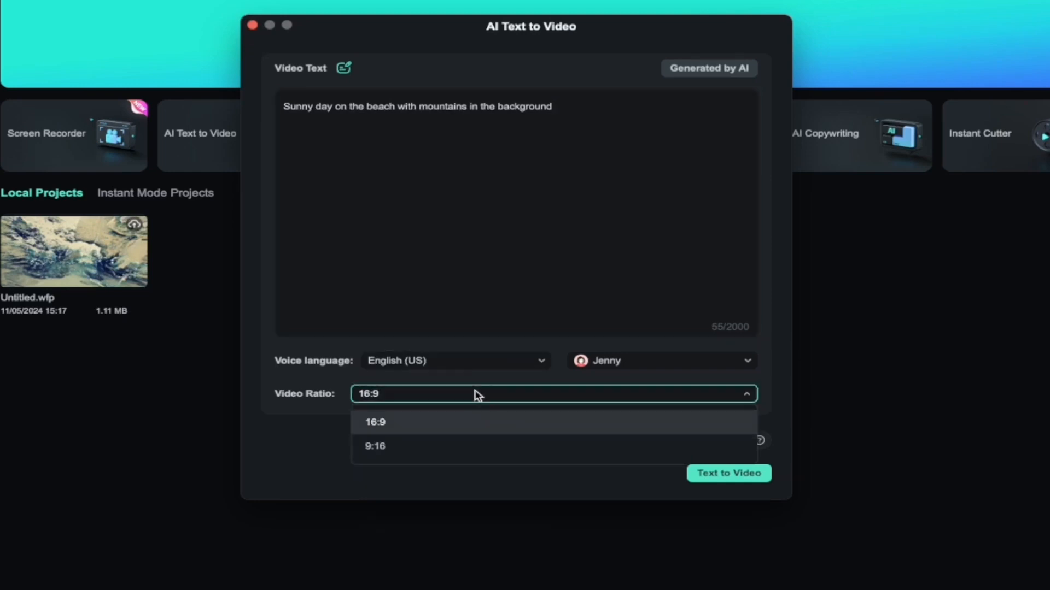
{"action": "left_click", "coordinate": [429, 424]}
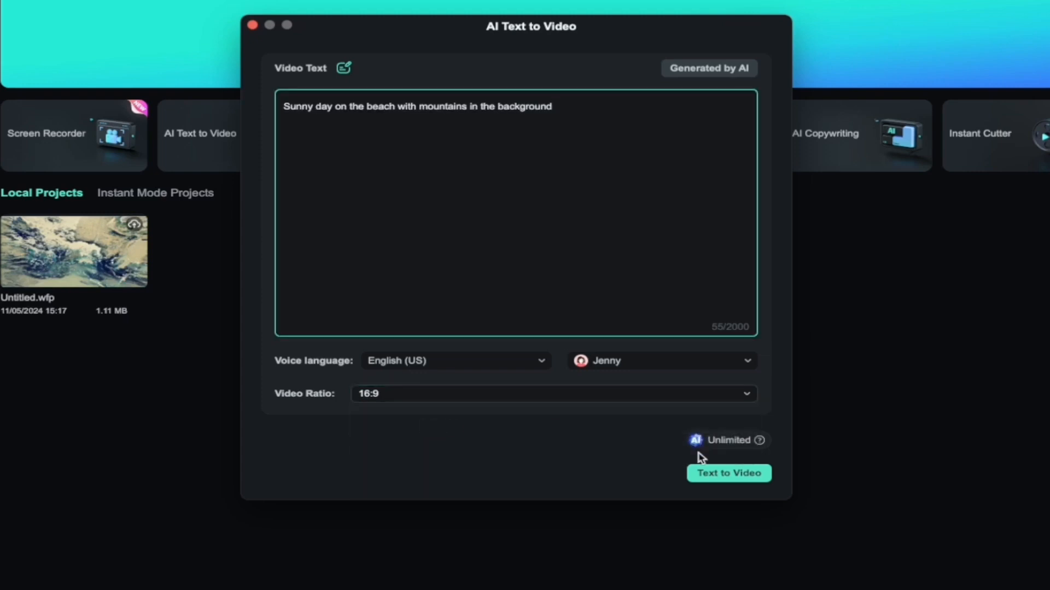
{"action": "left_click", "coordinate": [710, 478]}
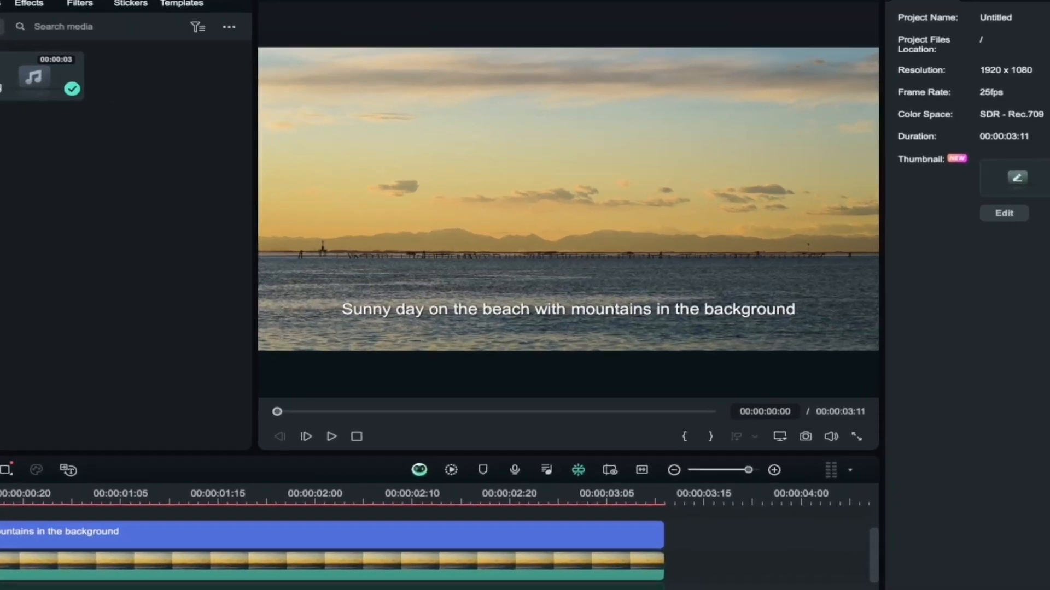
Step: Play back the generated beach video from the start to review its footage, caption and voiceover
{"action": "scroll", "coordinate": [437, 538], "scroll_direction": "down", "scroll_amount": 1}
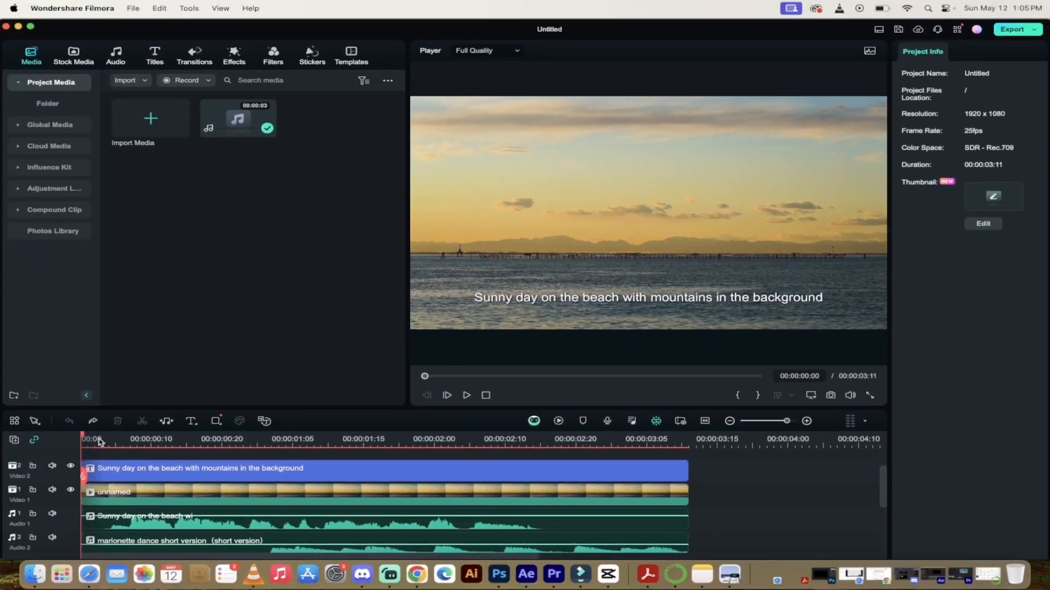
{"action": "key", "text": "space"}
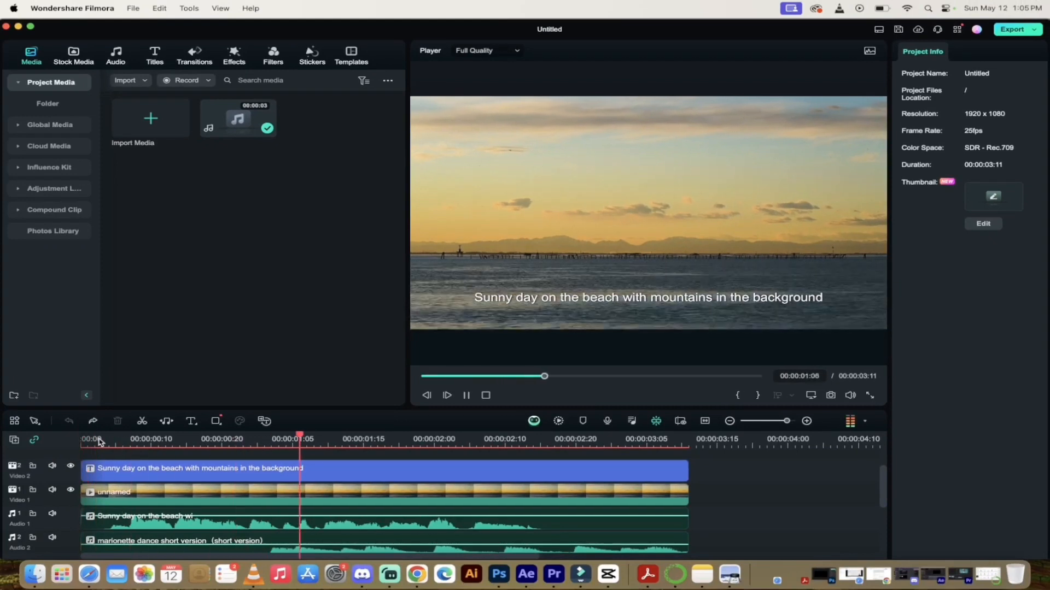
{"action": "key", "text": "space"}
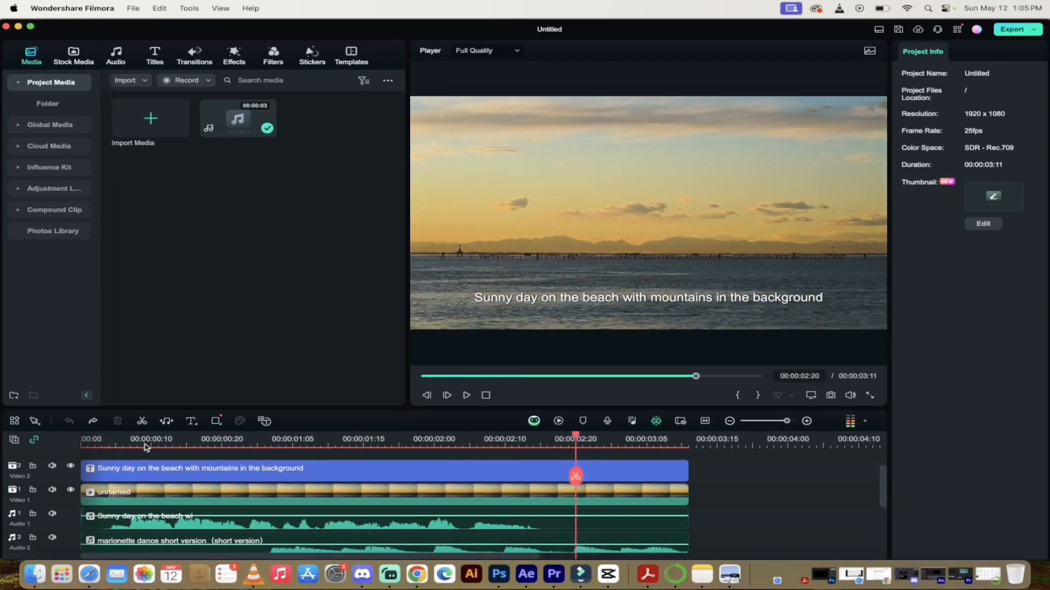
Step: Delete the voiceover clip and the "marionette dance short version" music clip from the audio tracks
{"action": "scroll", "coordinate": [140, 453], "scroll_direction": "up", "scroll_amount": 2}
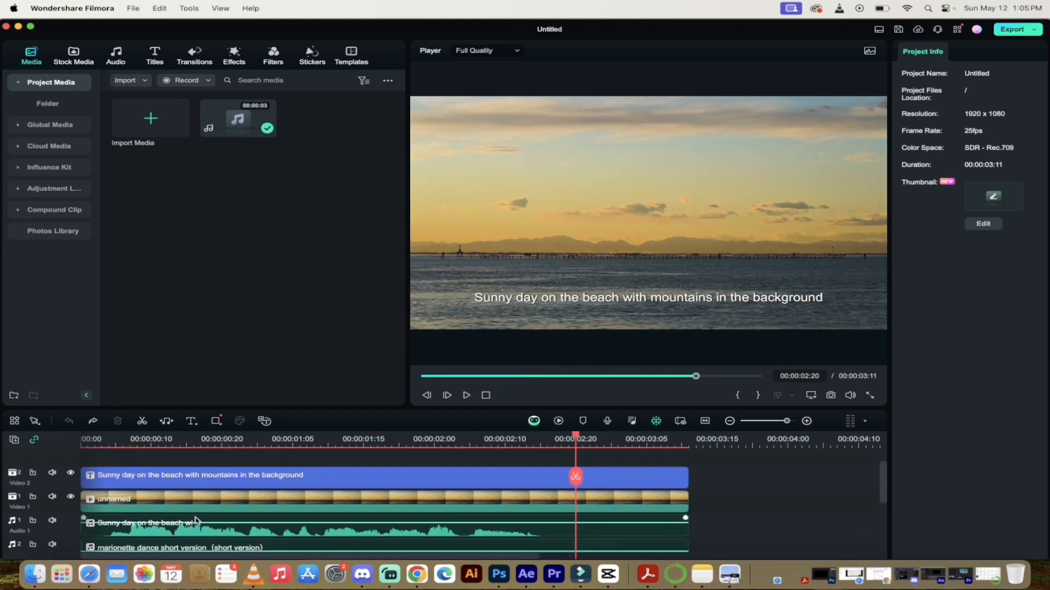
{"action": "left_click", "coordinate": [208, 530]}
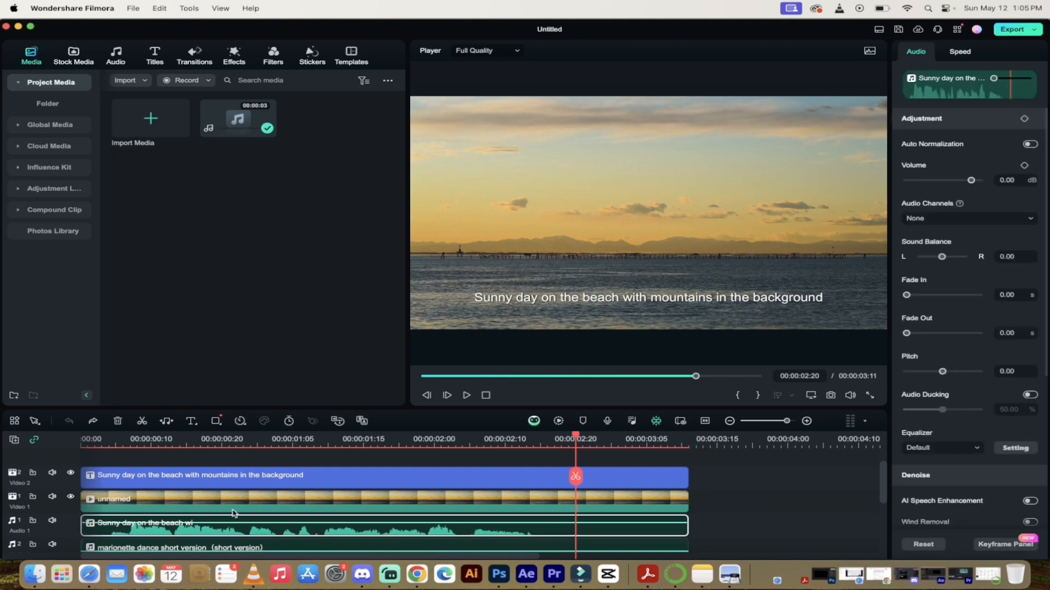
{"action": "key", "text": "Delete"}
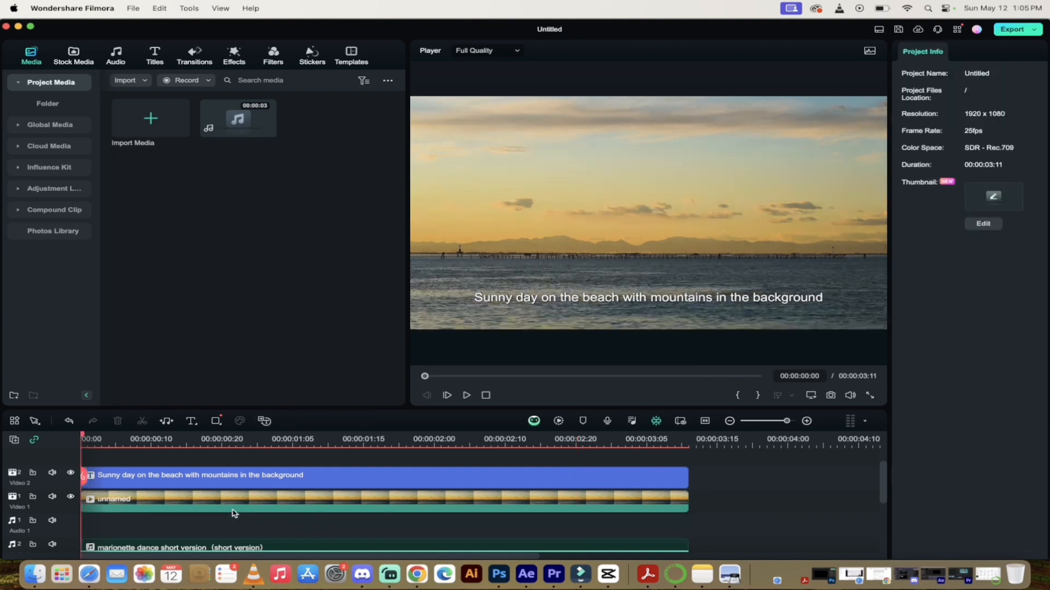
{"action": "scroll", "coordinate": [234, 513], "scroll_direction": "down", "scroll_amount": 1}
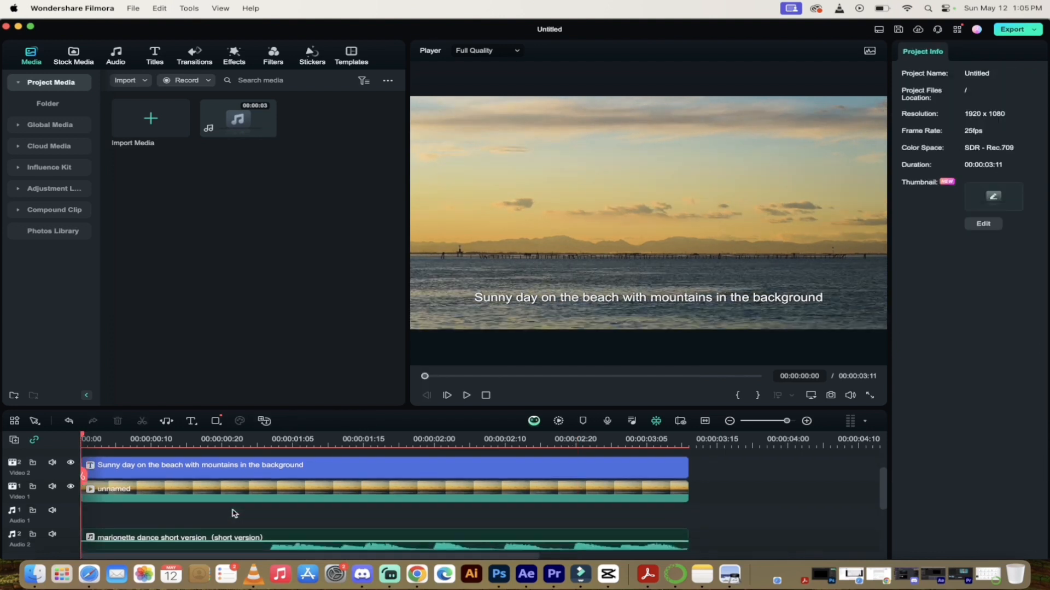
{"action": "left_click", "coordinate": [220, 538]}
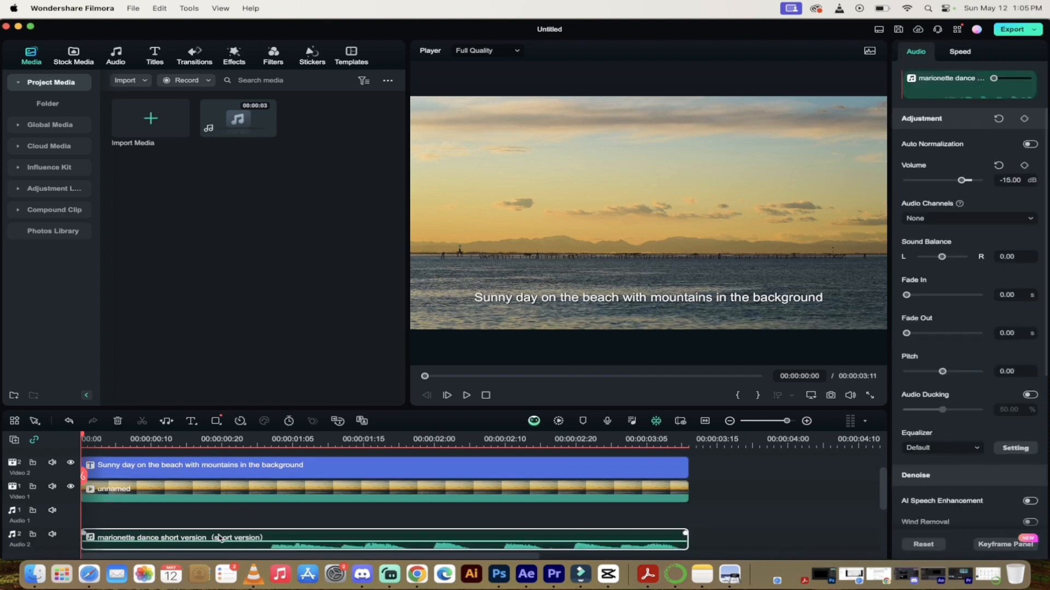
{"action": "key", "text": "Delete"}
{"action": "scroll", "coordinate": [240, 508], "scroll_direction": "up", "scroll_amount": 1}
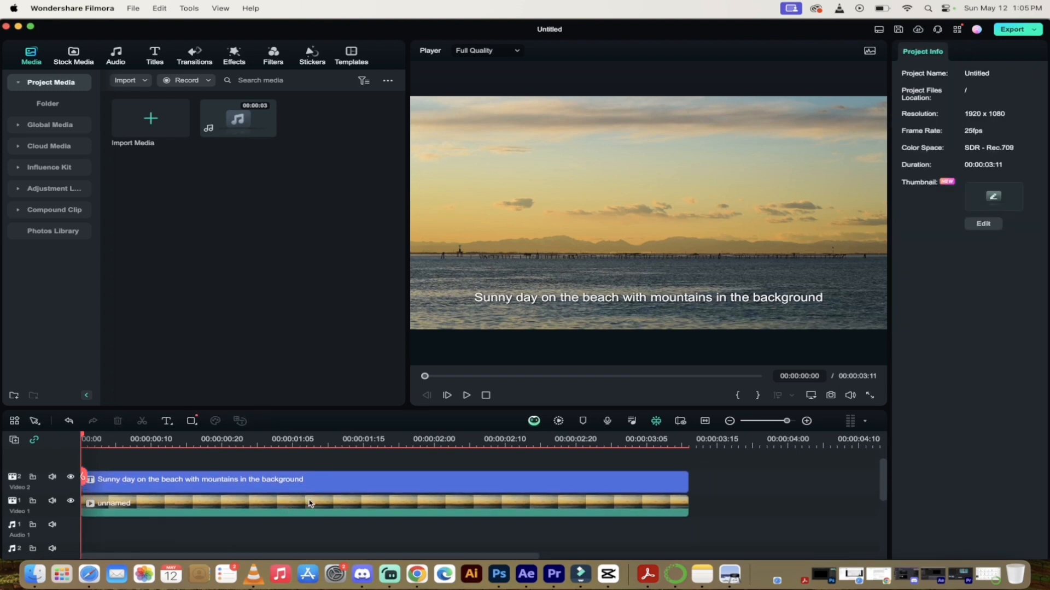
Step: Delete the beach caption title from the timeline and undo the deletion
{"action": "left_click", "coordinate": [301, 485]}
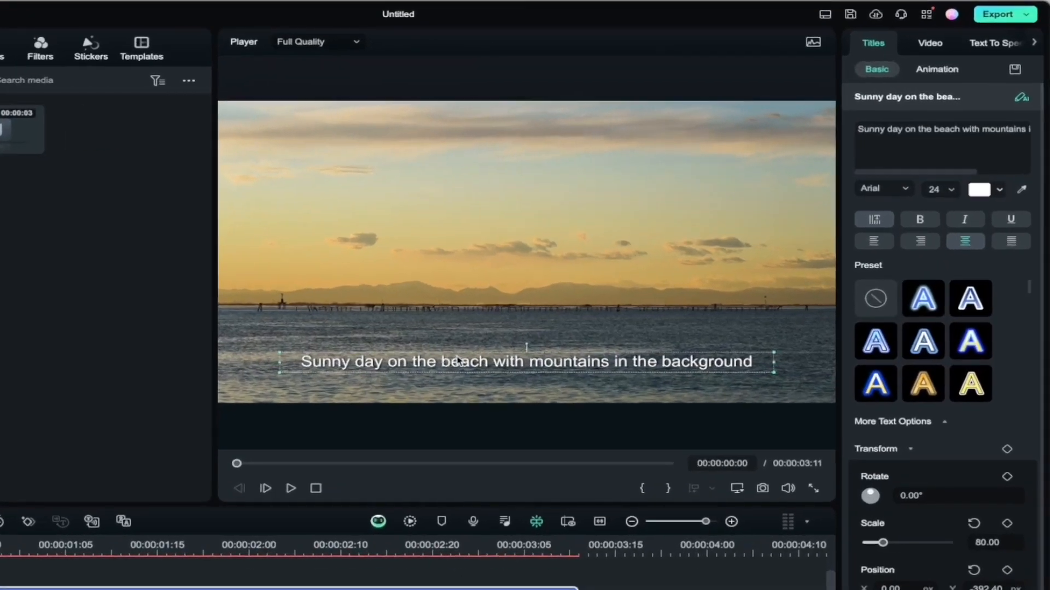
{"action": "key", "text": "Delete"}
{"action": "key", "text": "super+z"}
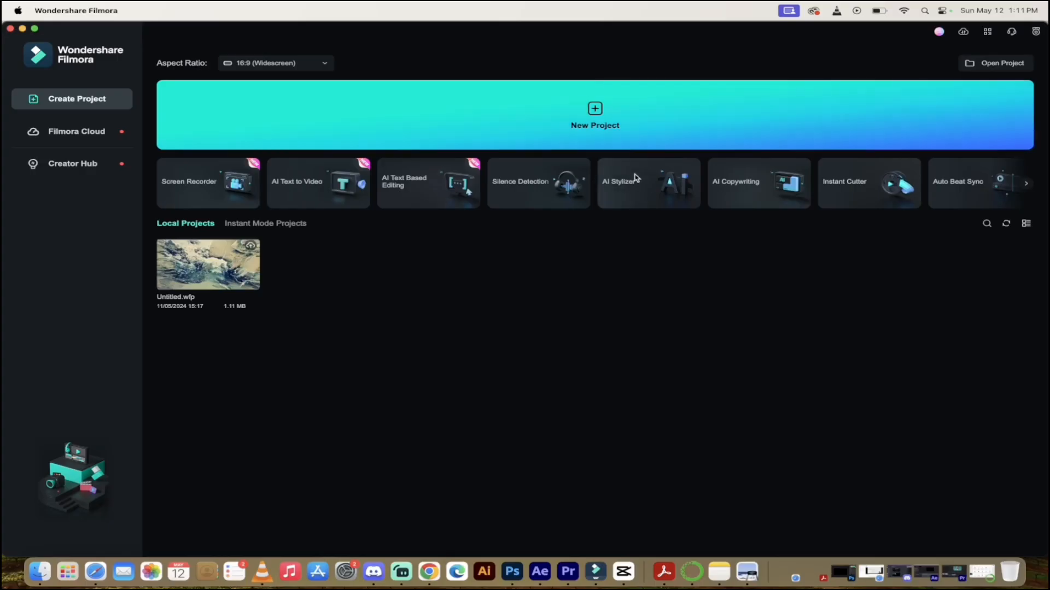
Step: Open AI Stylizer and import 2882408-hd_1920_1080_24fps.mp4 from the Filmora 13 folder
{"action": "mouse_move", "coordinate": [633, 176]}
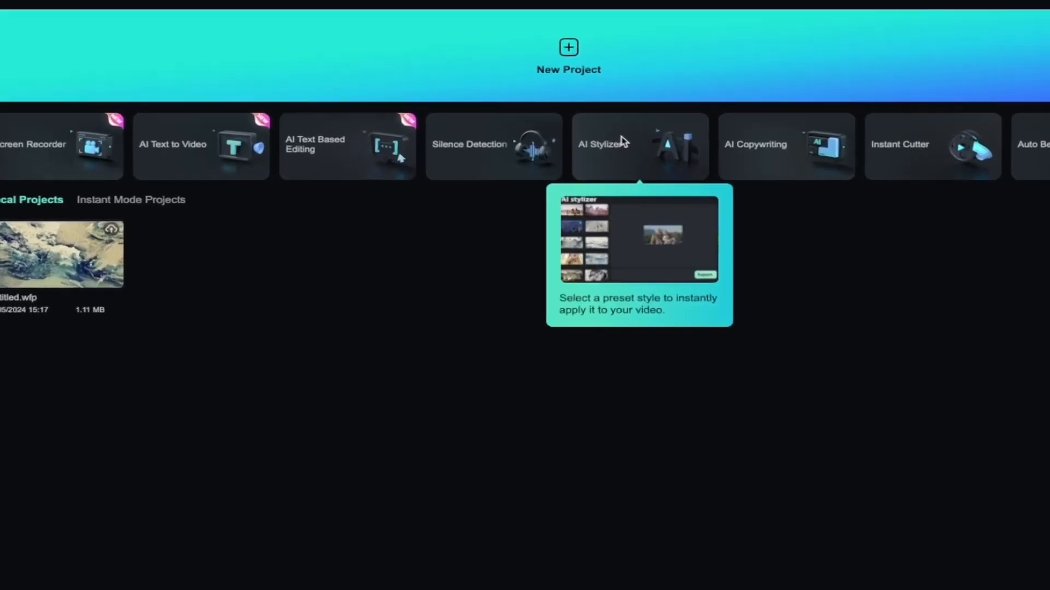
{"action": "left_click", "coordinate": [627, 155]}
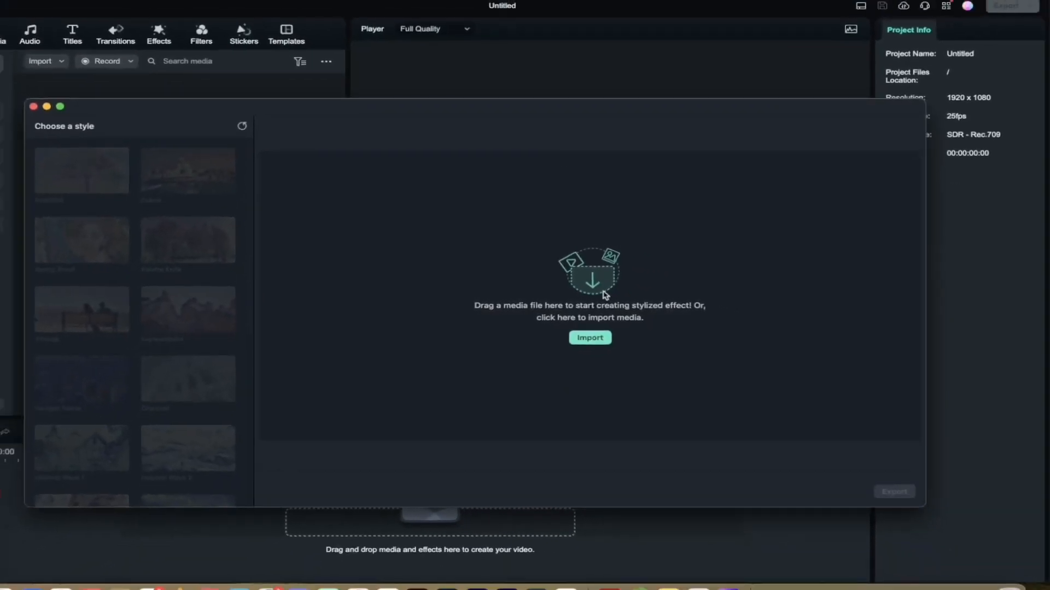
{"action": "left_click", "coordinate": [596, 340]}
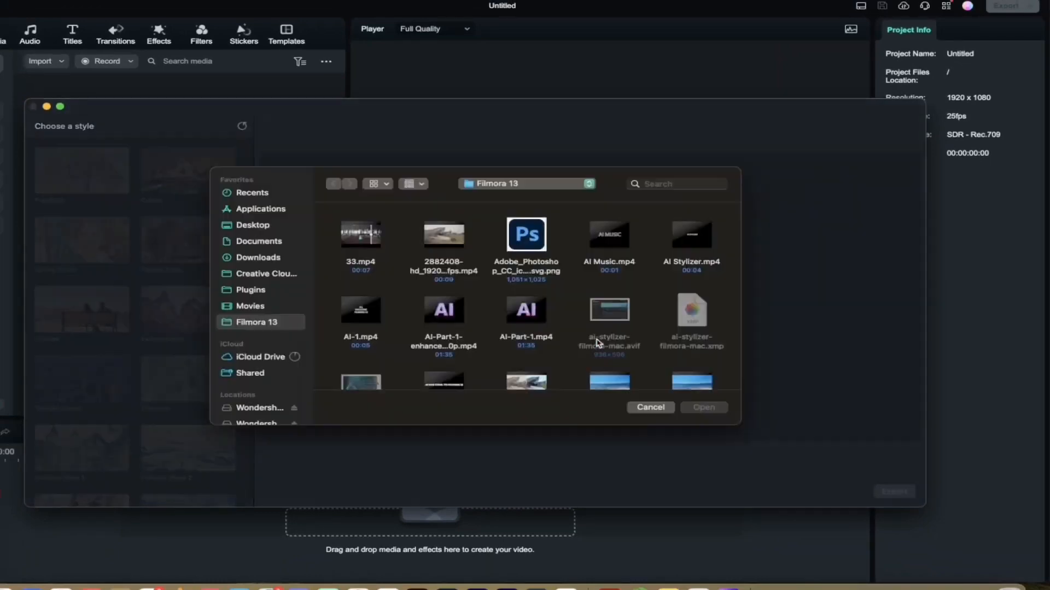
{"action": "left_click", "coordinate": [449, 279]}
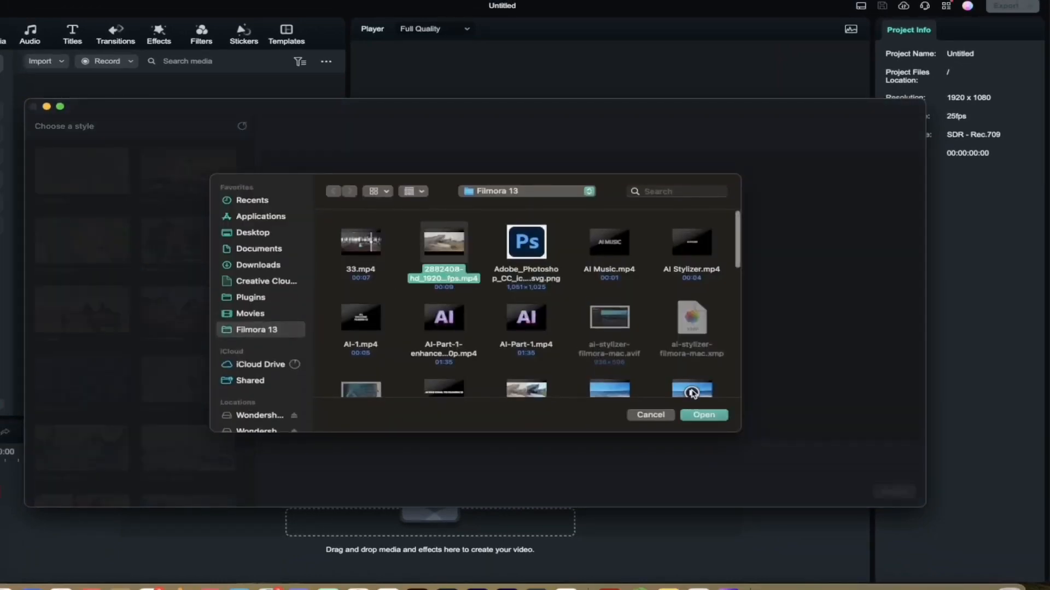
{"action": "left_click", "coordinate": [709, 416]}
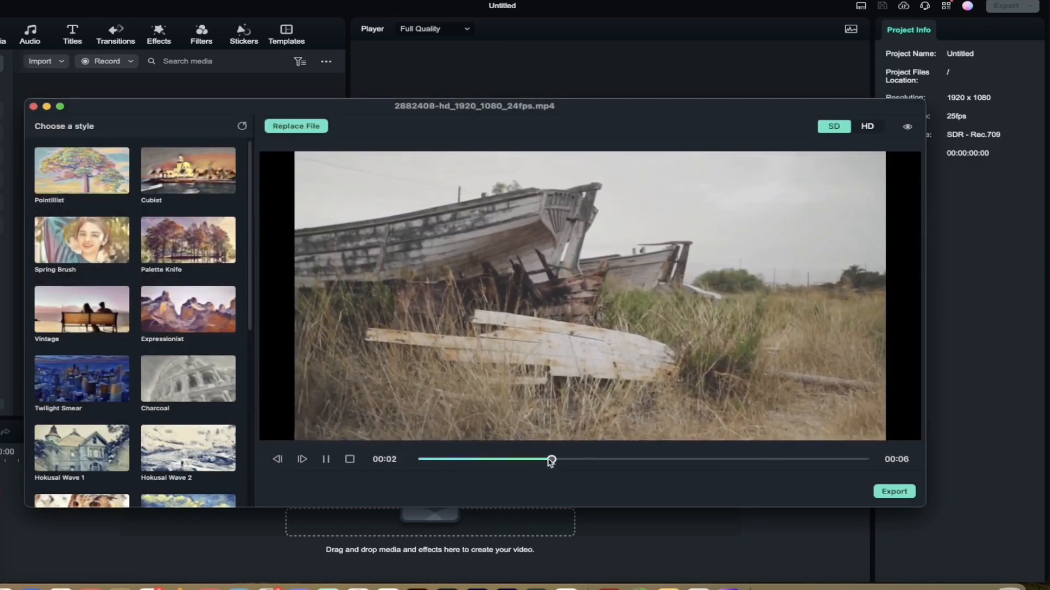
Step: Apply the Cubist style to the paused boat clip and play the stylized preview
{"action": "left_click", "coordinate": [446, 460]}
{"action": "left_click_drag", "start_coordinate": [445, 462], "coordinate": [418, 462]}
{"action": "left_click", "coordinate": [326, 459]}
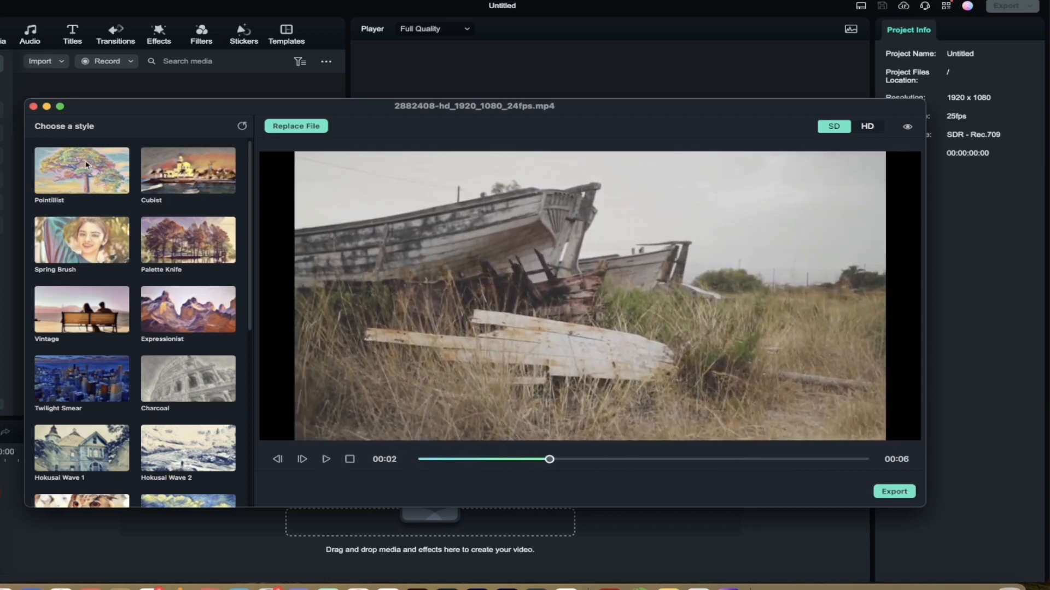
{"action": "scroll", "coordinate": [100, 200], "scroll_direction": "down", "scroll_amount": 10}
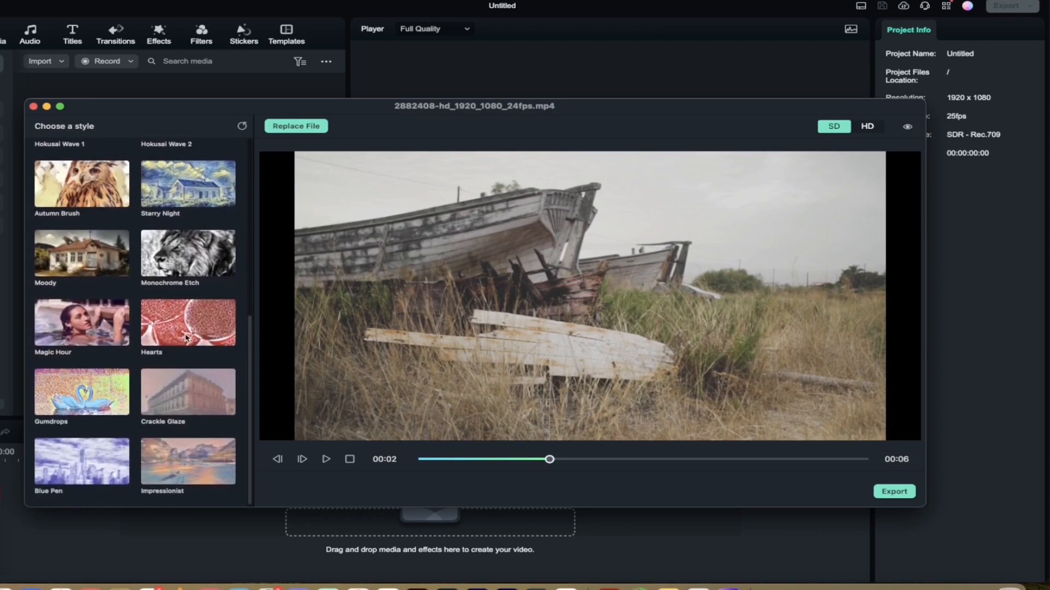
{"action": "scroll", "coordinate": [186, 337], "scroll_direction": "up", "scroll_amount": 10}
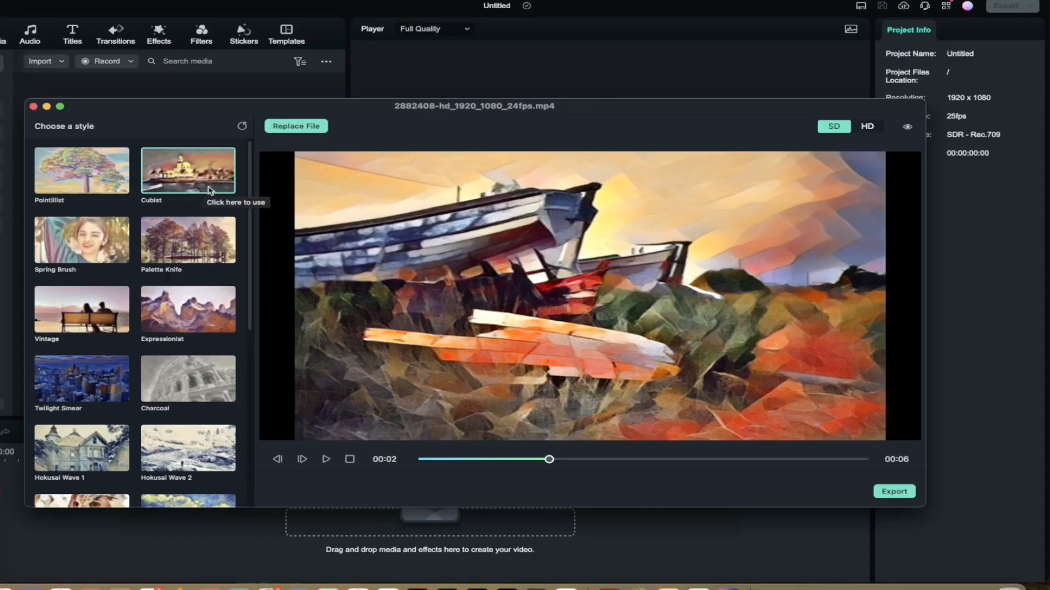
{"action": "left_click", "coordinate": [326, 460]}
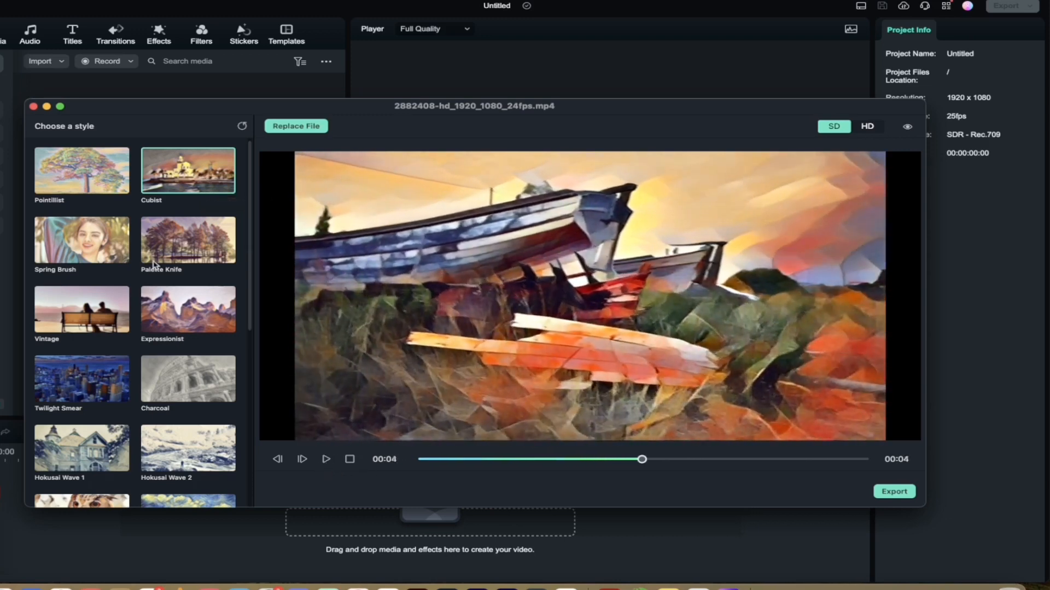
Step: Try the Expressionist and Vintage styles on the boat clip and scrub the preview back to about 00:01
{"action": "left_click", "coordinate": [170, 319]}
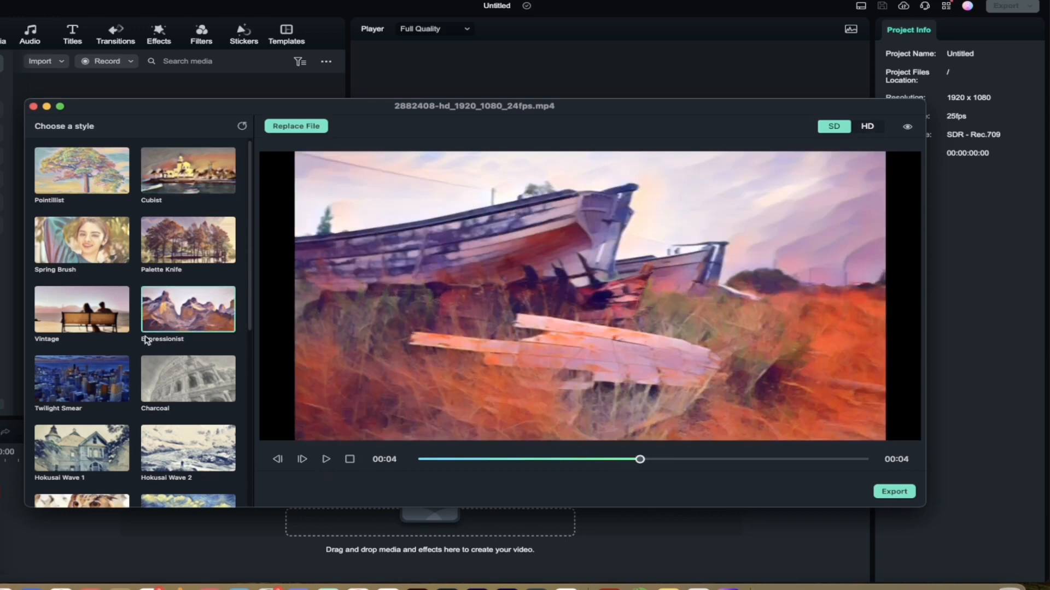
{"action": "scroll", "coordinate": [164, 323], "scroll_direction": "down", "scroll_amount": 3}
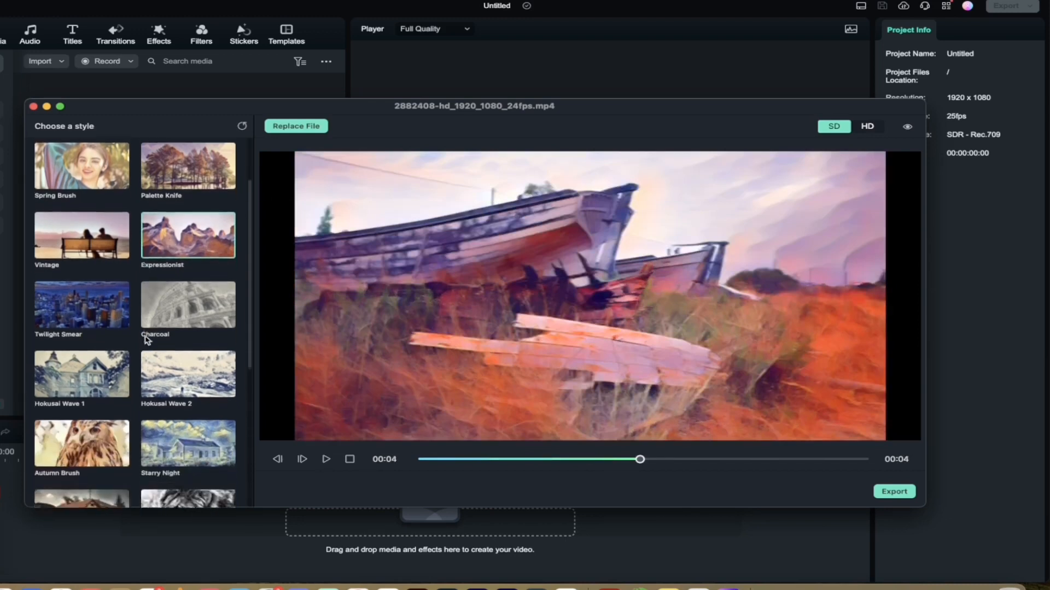
{"action": "left_click", "coordinate": [87, 231]}
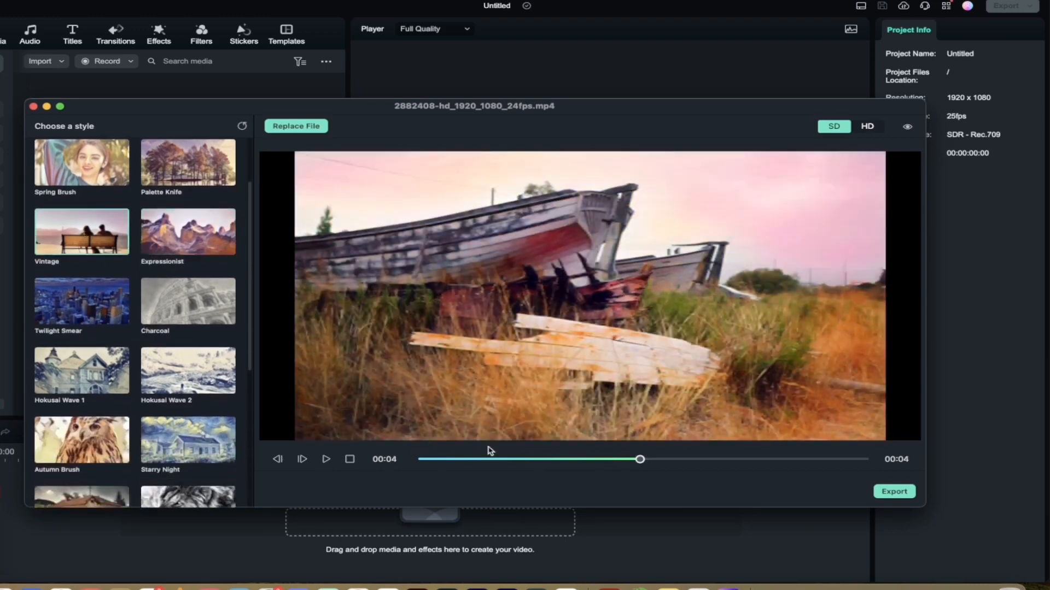
{"action": "left_click", "coordinate": [479, 459]}
{"action": "mouse_move", "coordinate": [479, 459]}
{"action": "left_mouse_down"}
{"action": "mouse_move", "coordinate": [457, 459]}
{"action": "mouse_move", "coordinate": [523, 459]}
{"action": "mouse_move", "coordinate": [490, 460]}
{"action": "left_mouse_up"}
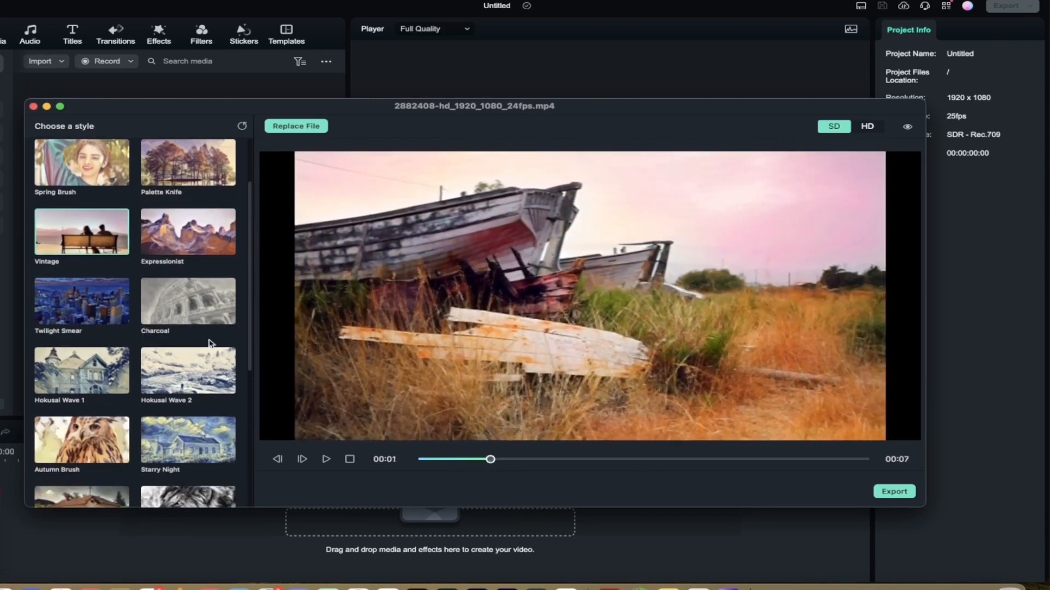
Step: Apply the Starry Night style to the boat clip, followed by the Impressionist style
{"action": "scroll", "coordinate": [205, 343], "scroll_direction": "down", "scroll_amount": 2}
{"action": "scroll", "coordinate": [205, 343], "scroll_direction": "down", "scroll_amount": 5}
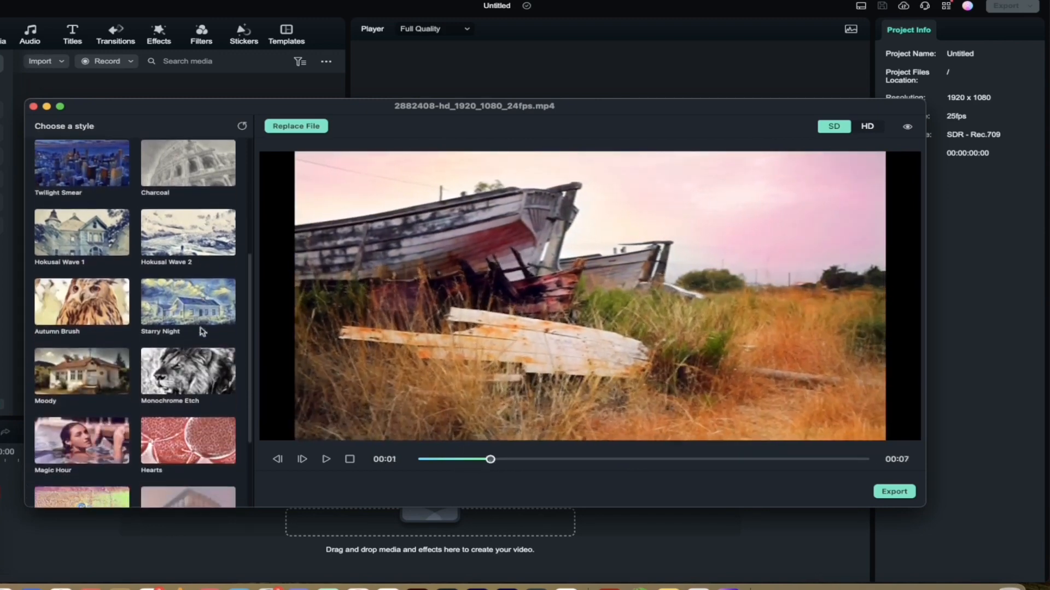
{"action": "scroll", "coordinate": [190, 285], "scroll_direction": "down", "scroll_amount": 2}
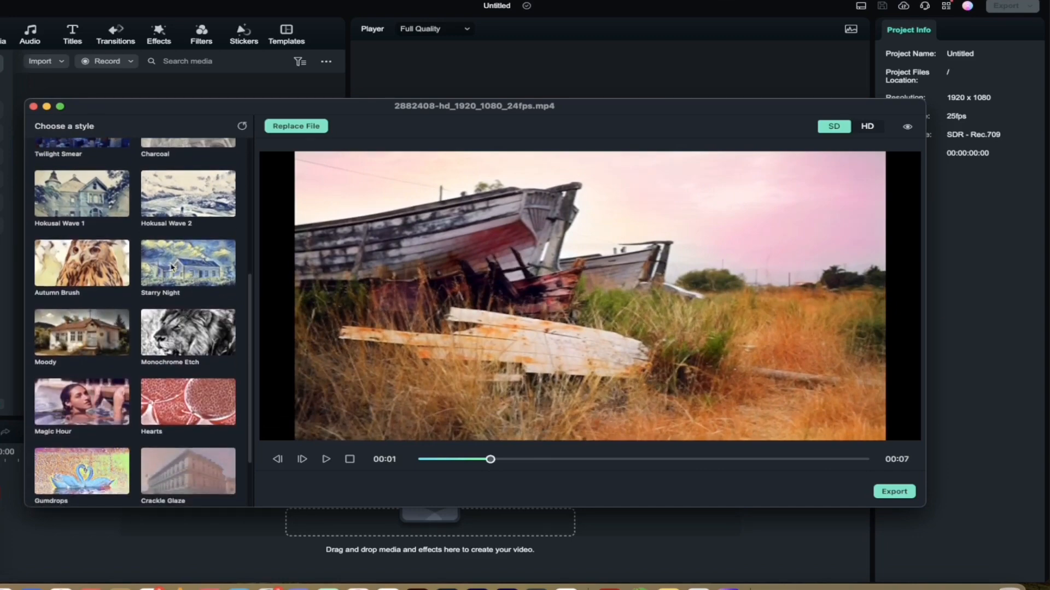
{"action": "left_click", "coordinate": [172, 267]}
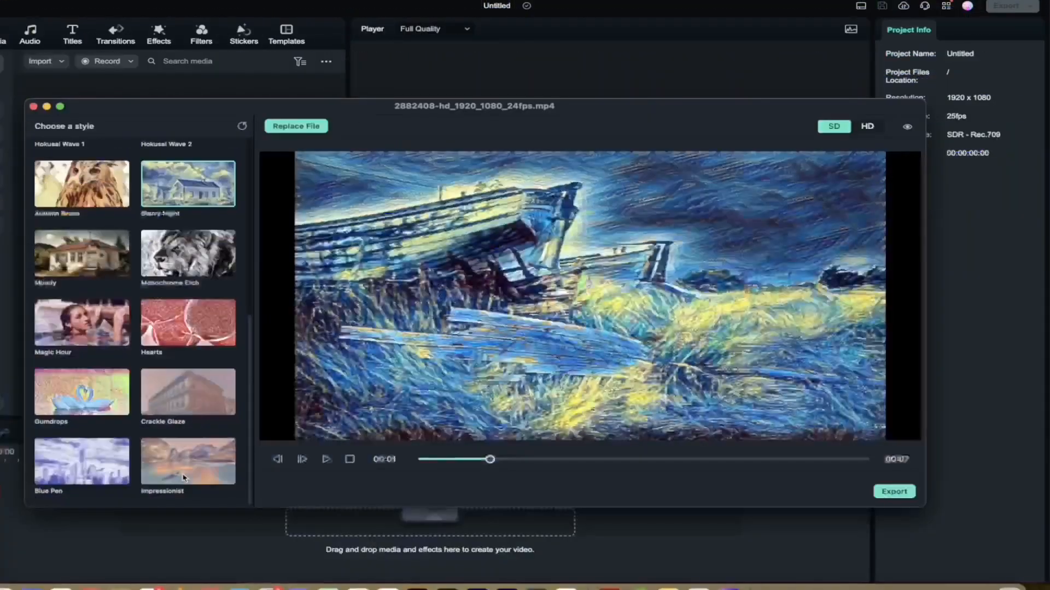
{"action": "left_click", "coordinate": [226, 479]}
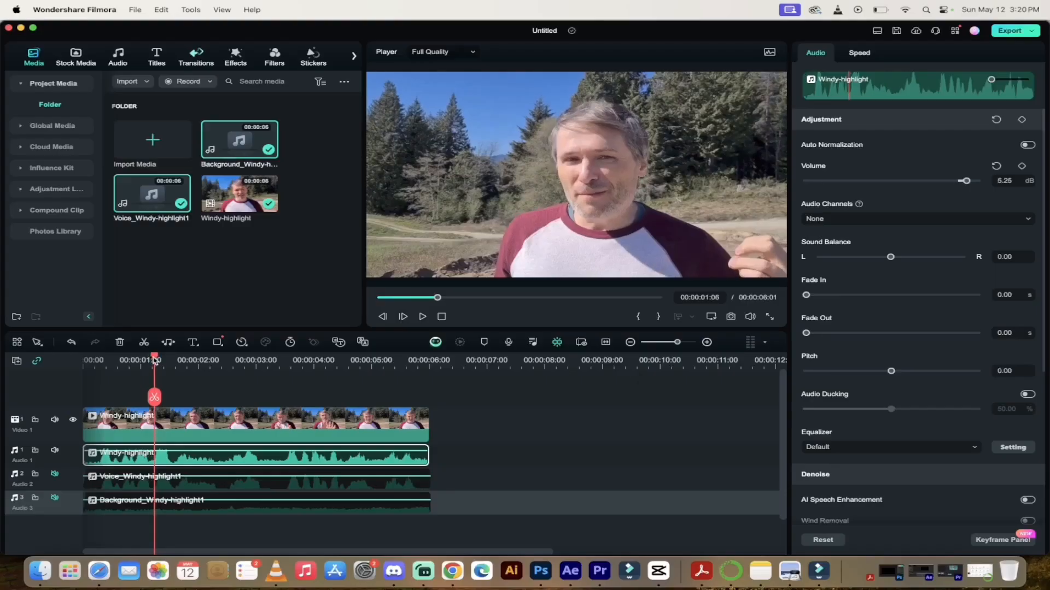
Step: Play the Windy-highlight clip with the voice and background tracks muted to hear its original audio
{"action": "key", "text": "space"}
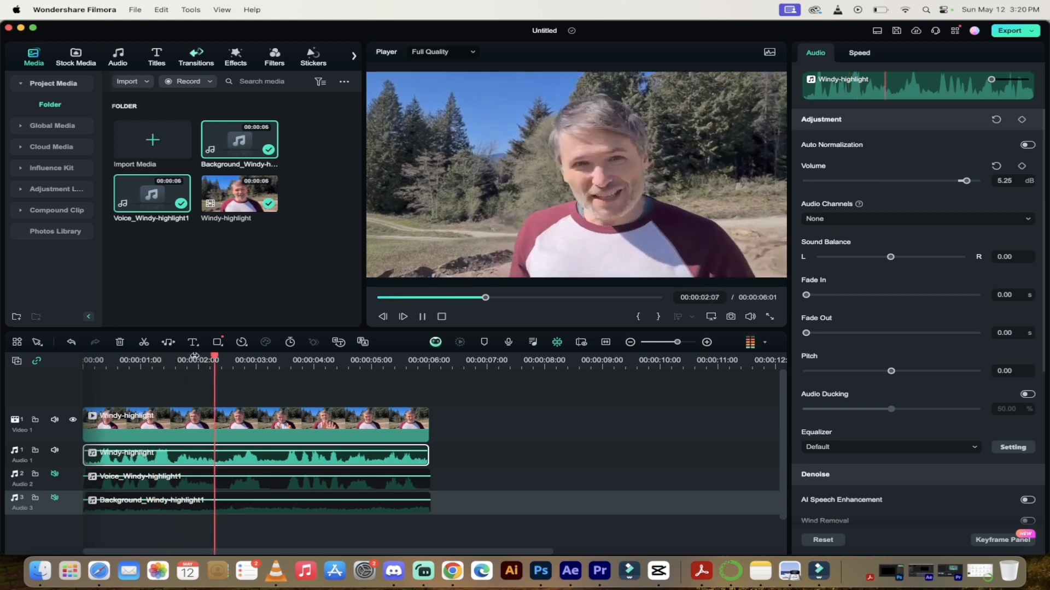
{"action": "key", "text": "space"}
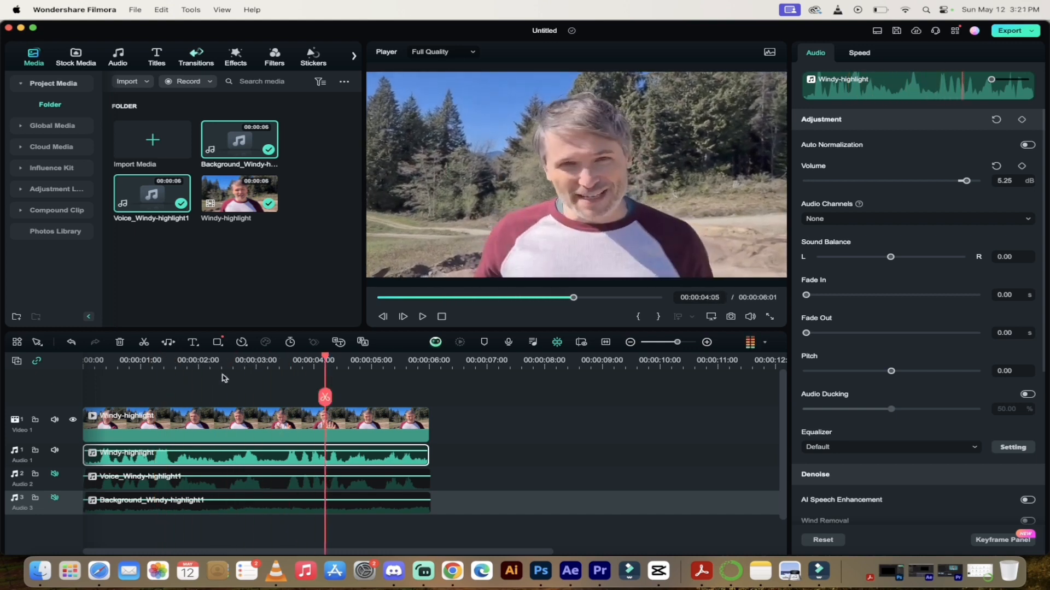
Step: Mute the original audio track, unmute the voice track, and play the clip from about 00:01 to hear the isolated voice
{"action": "left_click", "coordinate": [54, 451]}
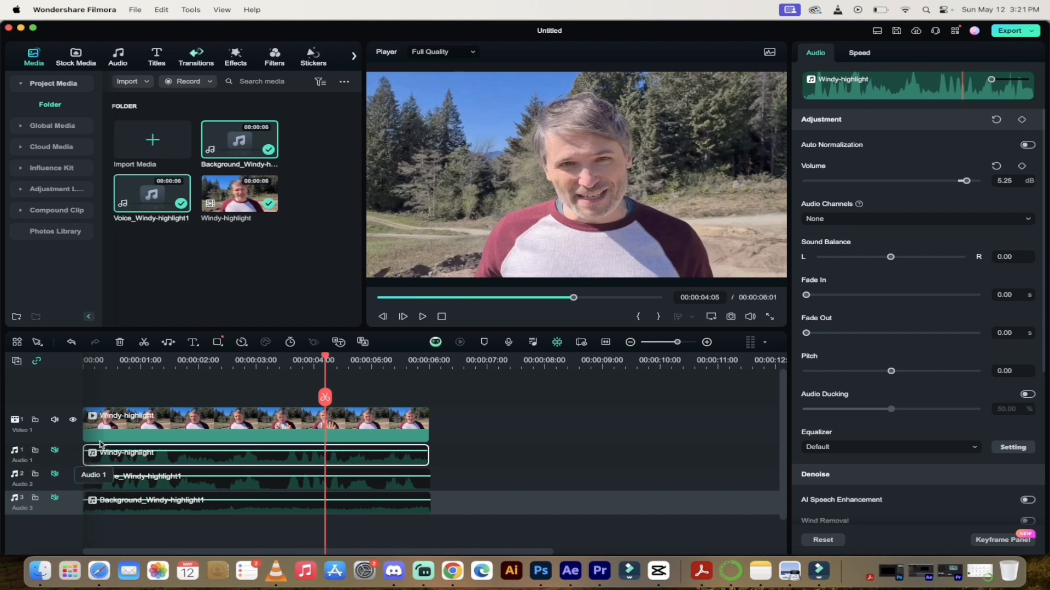
{"action": "left_click", "coordinate": [55, 477]}
{"action": "left_click", "coordinate": [167, 362]}
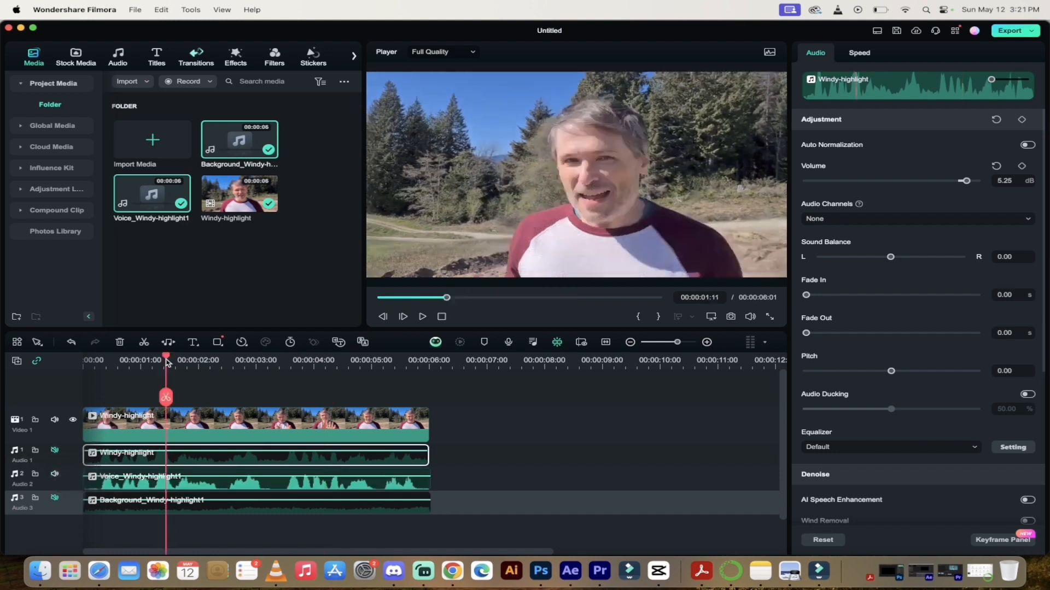
{"action": "key", "text": "space"}
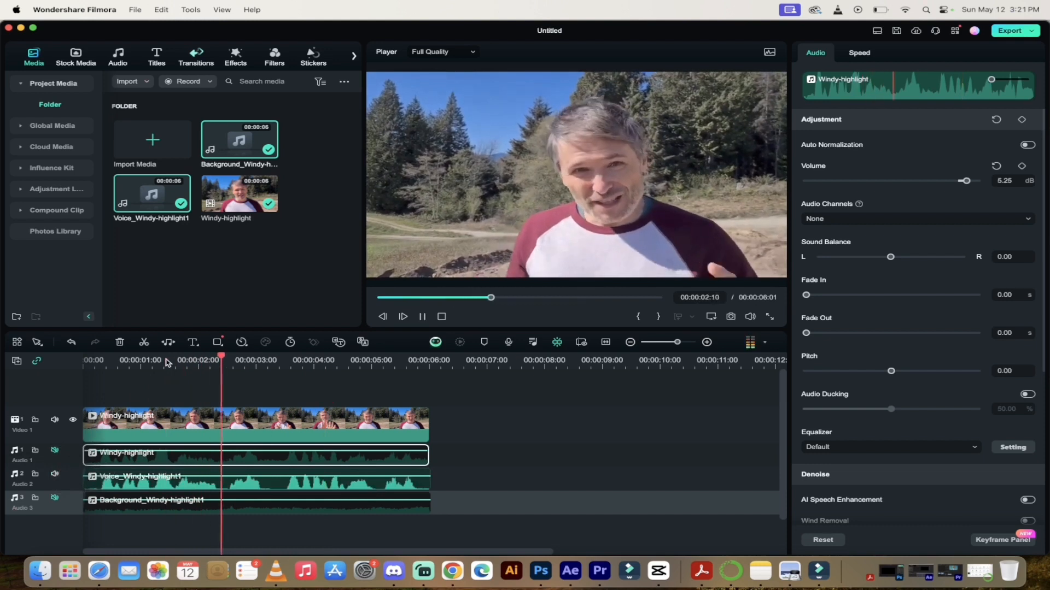
{"action": "key", "text": "space"}
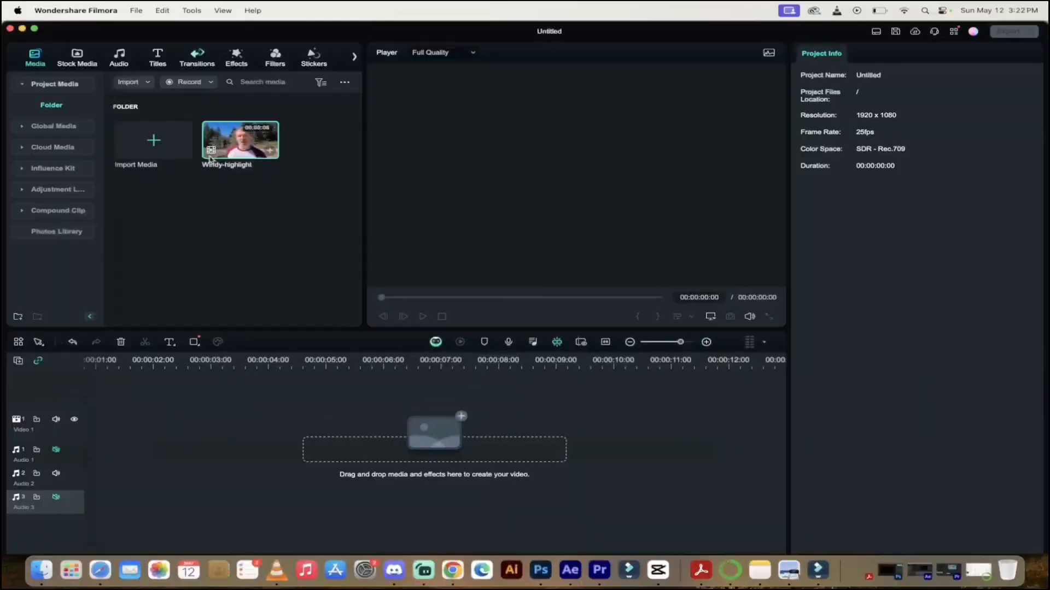
Step: Place the Windy-highlight clip at the start of the Video 1 track and detach its audio
{"action": "left_click_drag", "start_coordinate": [234, 142], "coordinate": [95, 468]}
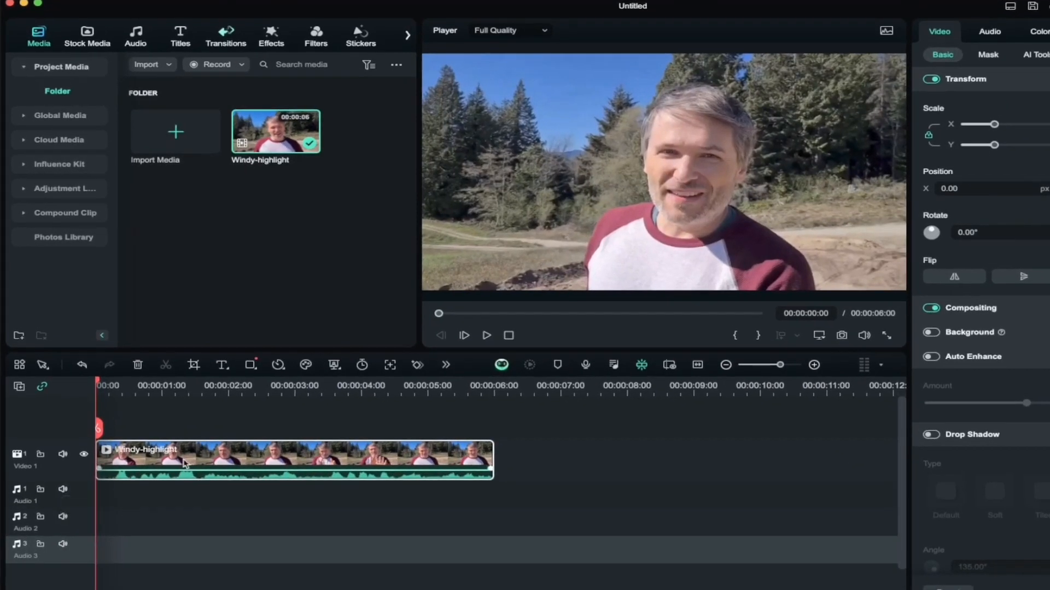
{"action": "right_click", "coordinate": [271, 459]}
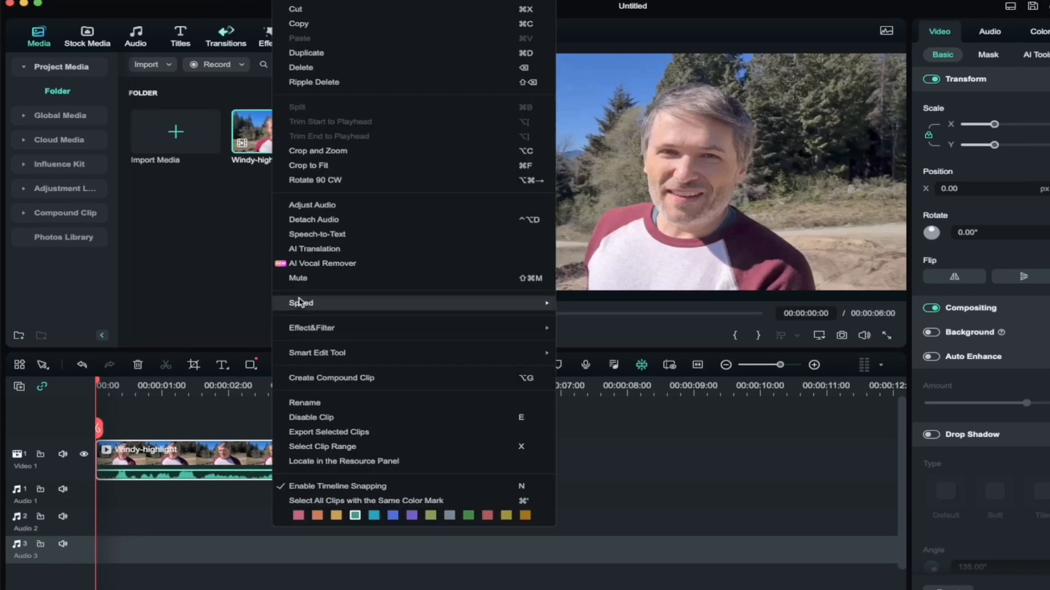
{"action": "left_click", "coordinate": [323, 219]}
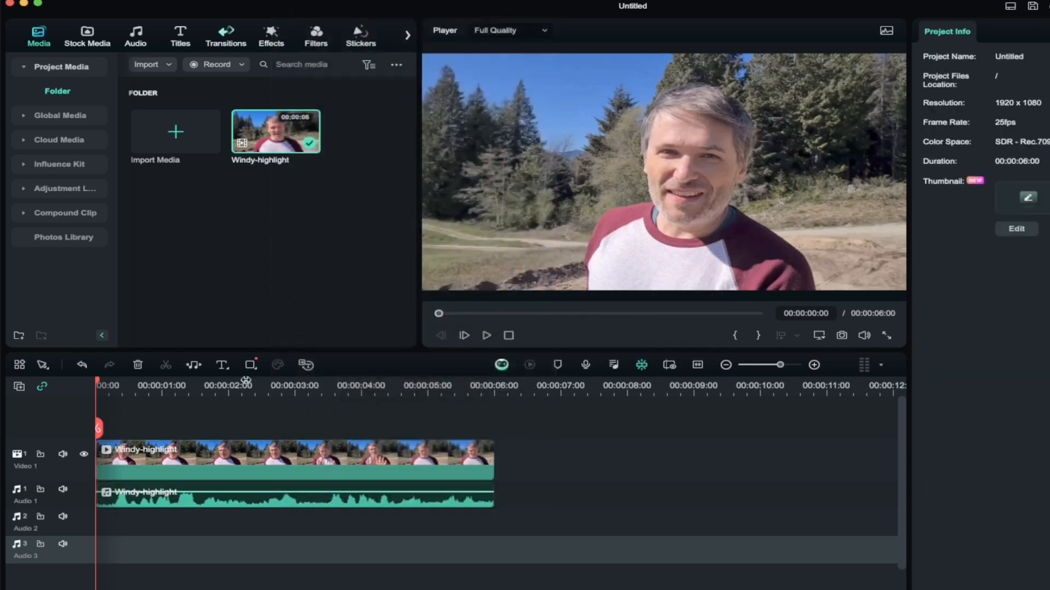
Step: Run AI Vocal Remover on the detached Windy-highlight audio clip to split it into voice and background clips
{"action": "left_click", "coordinate": [260, 454]}
{"action": "left_click", "coordinate": [251, 497]}
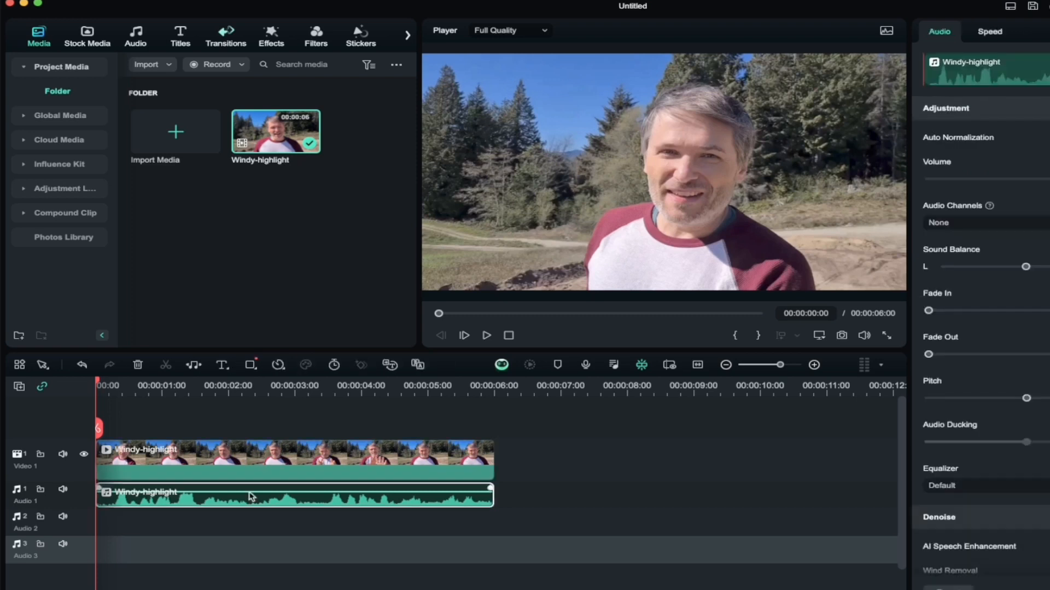
{"action": "left_click", "coordinate": [272, 457]}
{"action": "left_click", "coordinate": [254, 500]}
{"action": "right_click", "coordinate": [287, 499]}
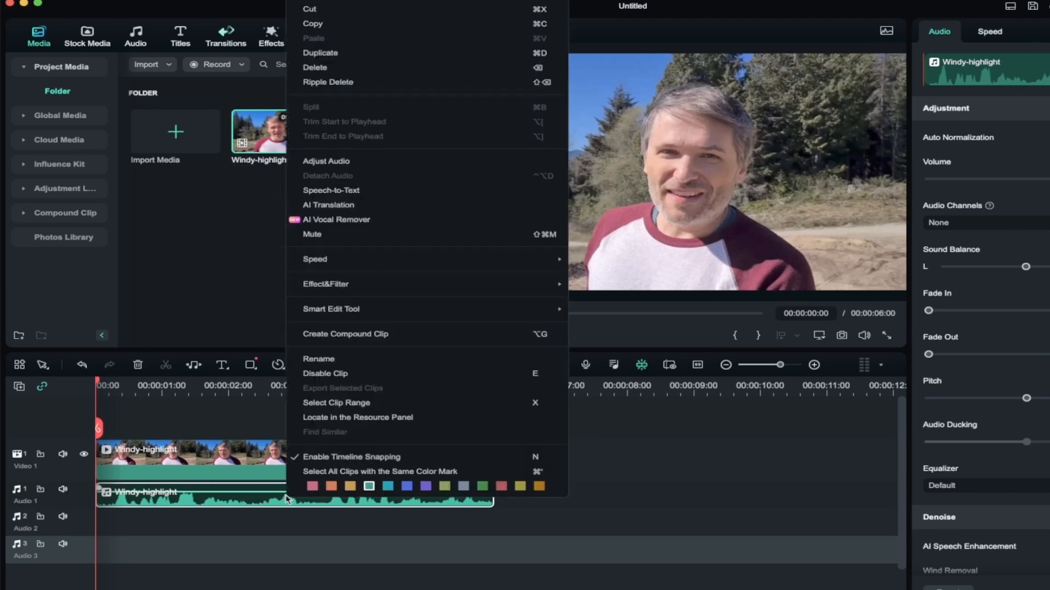
{"action": "left_click", "coordinate": [361, 220]}
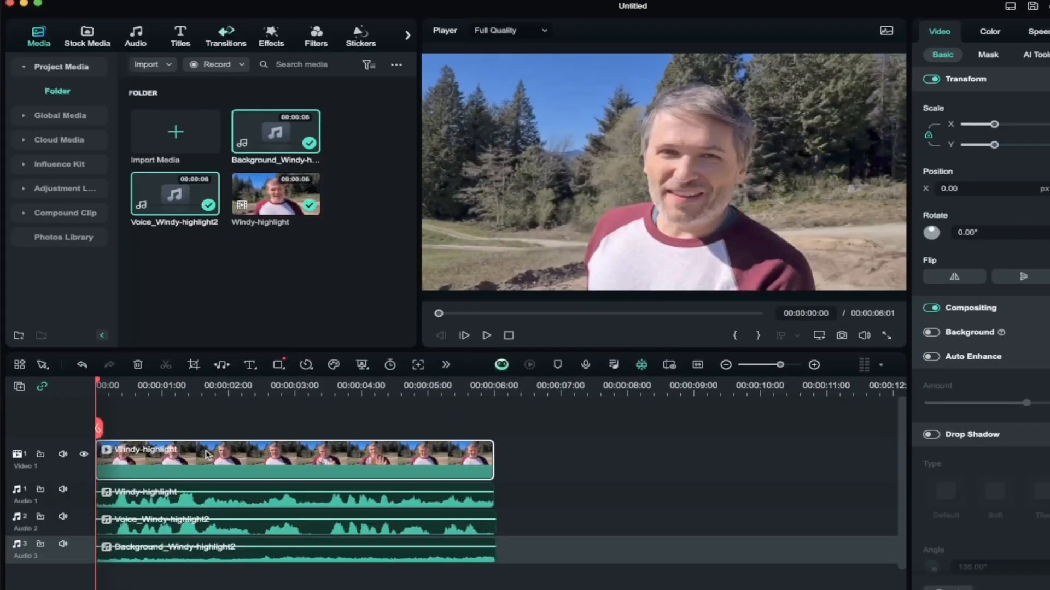
{"action": "left_click", "coordinate": [196, 501]}
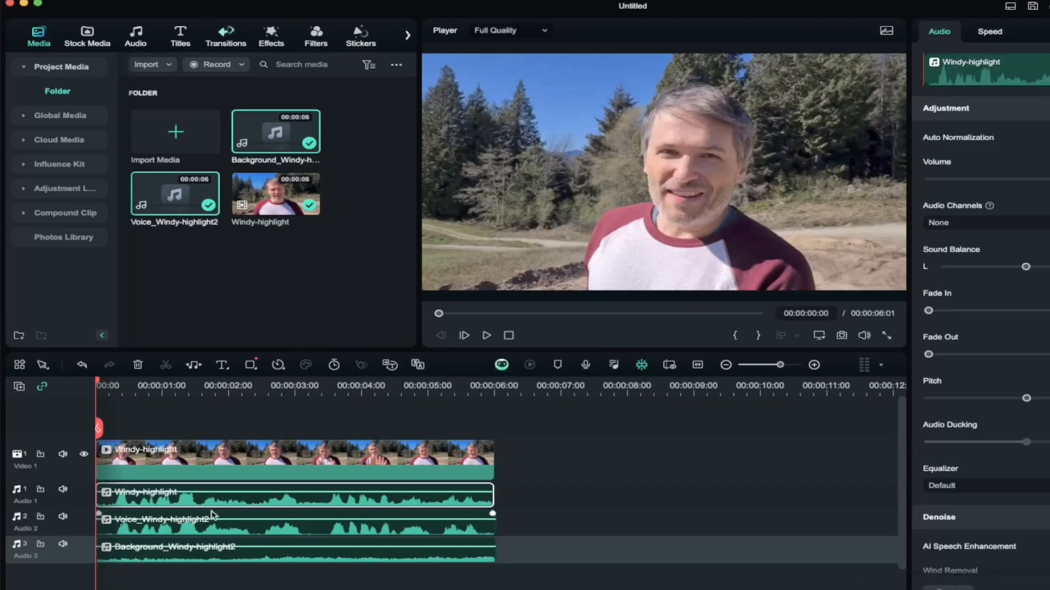
{"action": "left_click", "coordinate": [229, 520]}
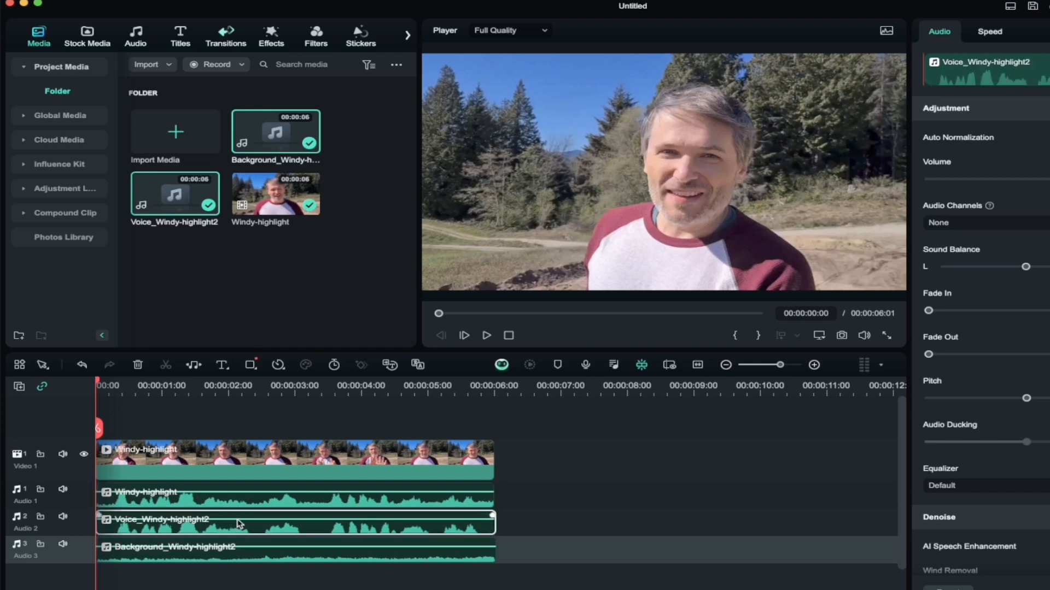
{"action": "left_click", "coordinate": [251, 551]}
{"action": "left_click", "coordinate": [227, 503]}
{"action": "left_click", "coordinate": [186, 471]}
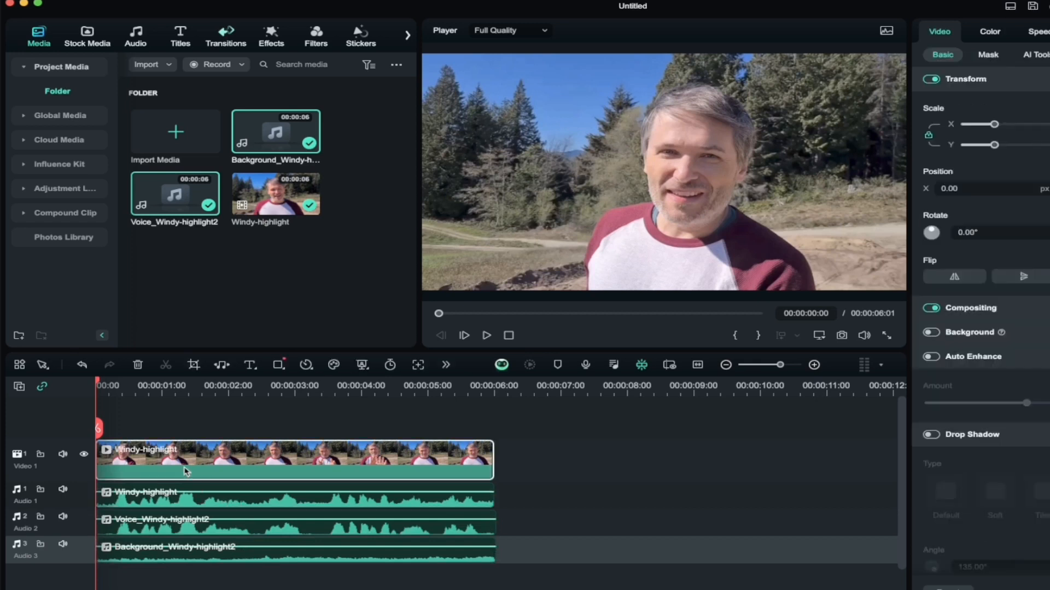
Step: Mute the video, original audio and voice tracks, and play the clip to hear only the background sound
{"action": "left_click", "coordinate": [63, 455]}
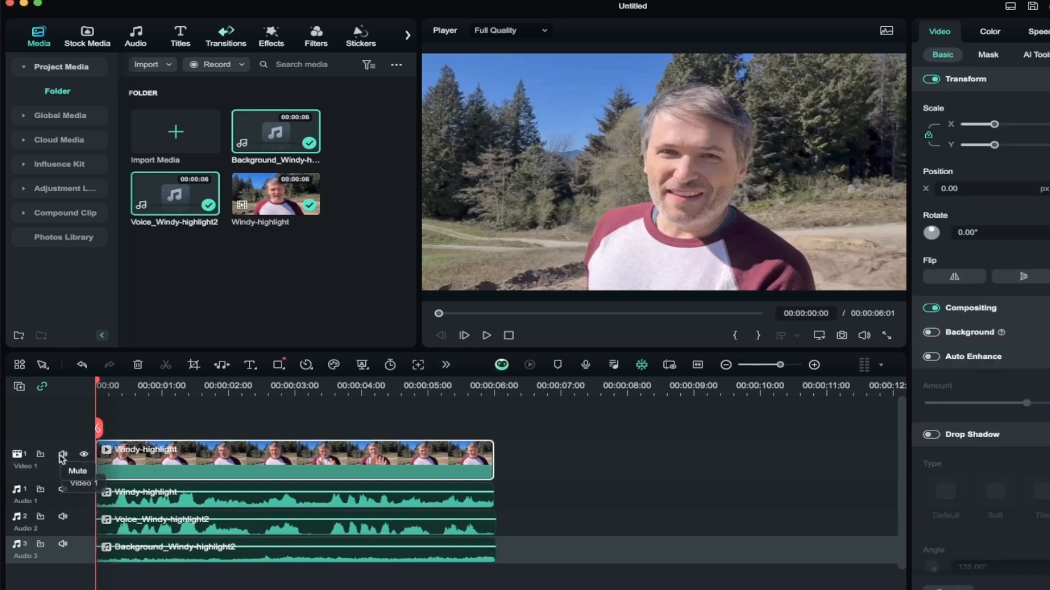
{"action": "left_click", "coordinate": [63, 488]}
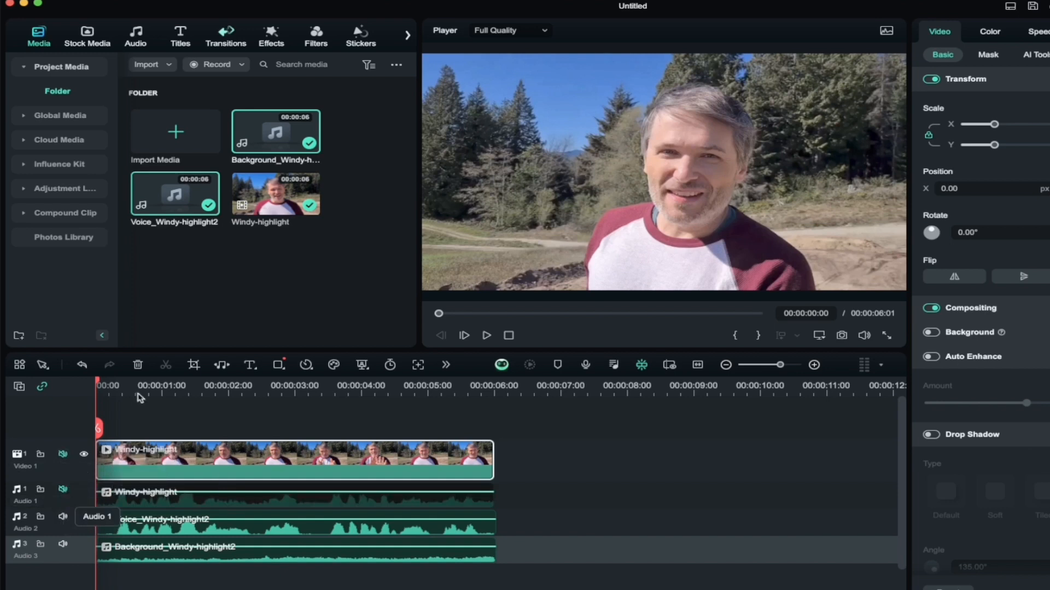
{"action": "left_click", "coordinate": [63, 518]}
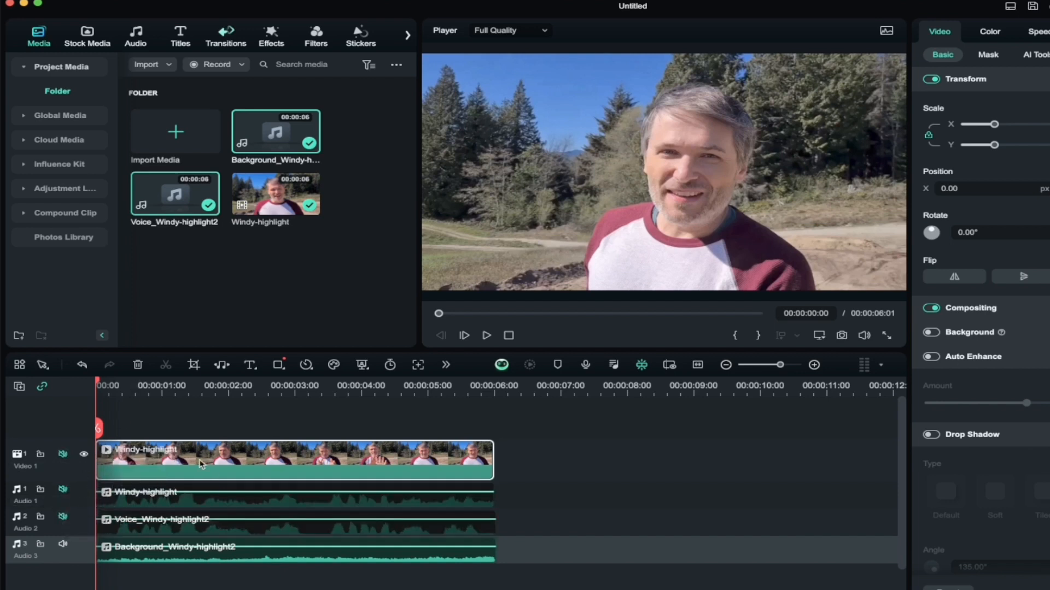
{"action": "key", "text": "space"}
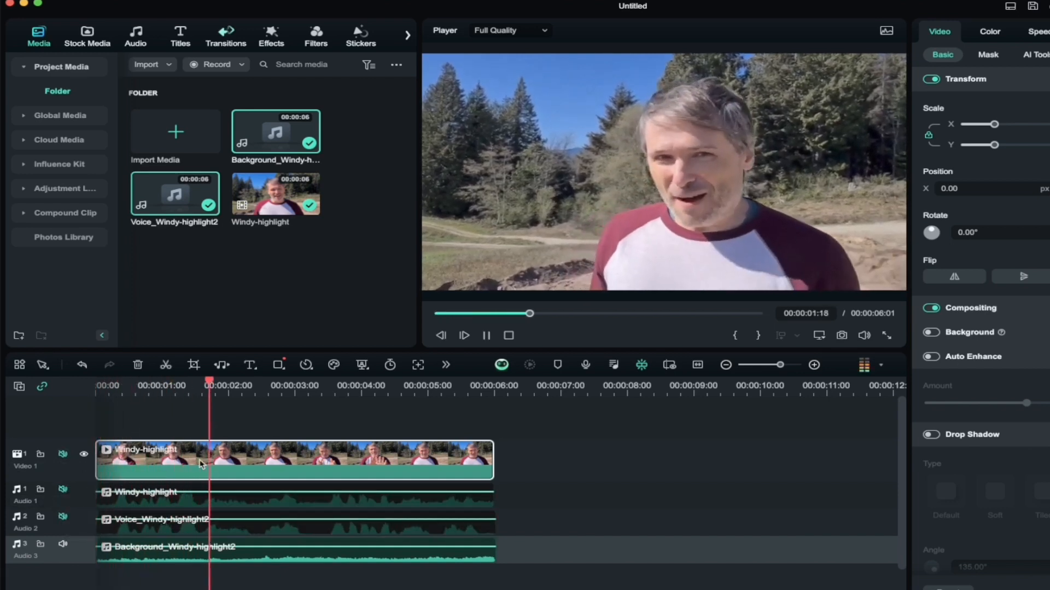
{"action": "key", "text": "space"}
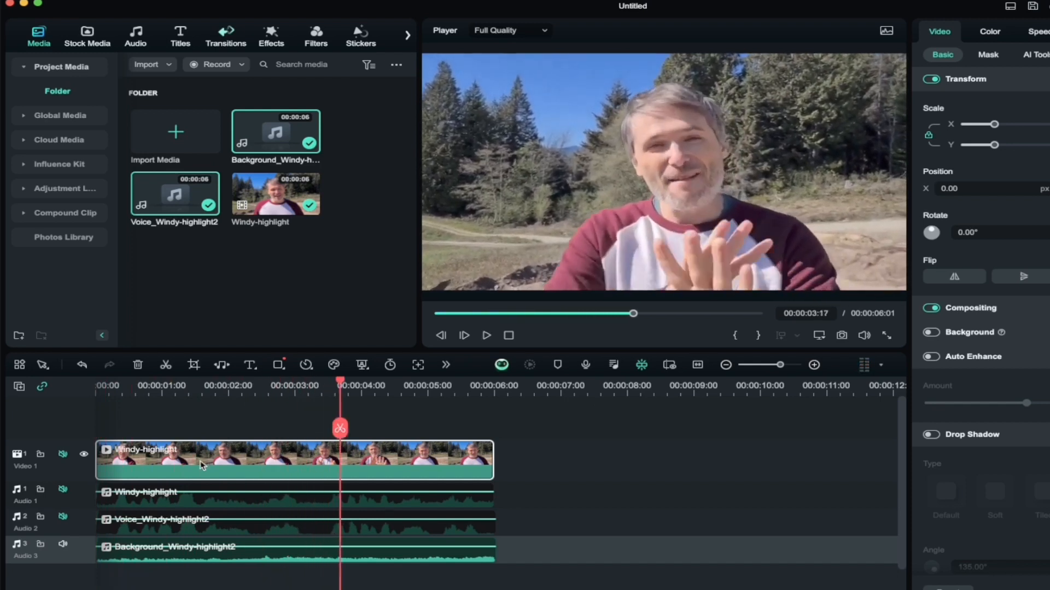
Step: Unmute the video and voice tracks, leaving only the original audio and background tracks muted
{"action": "left_click", "coordinate": [63, 517]}
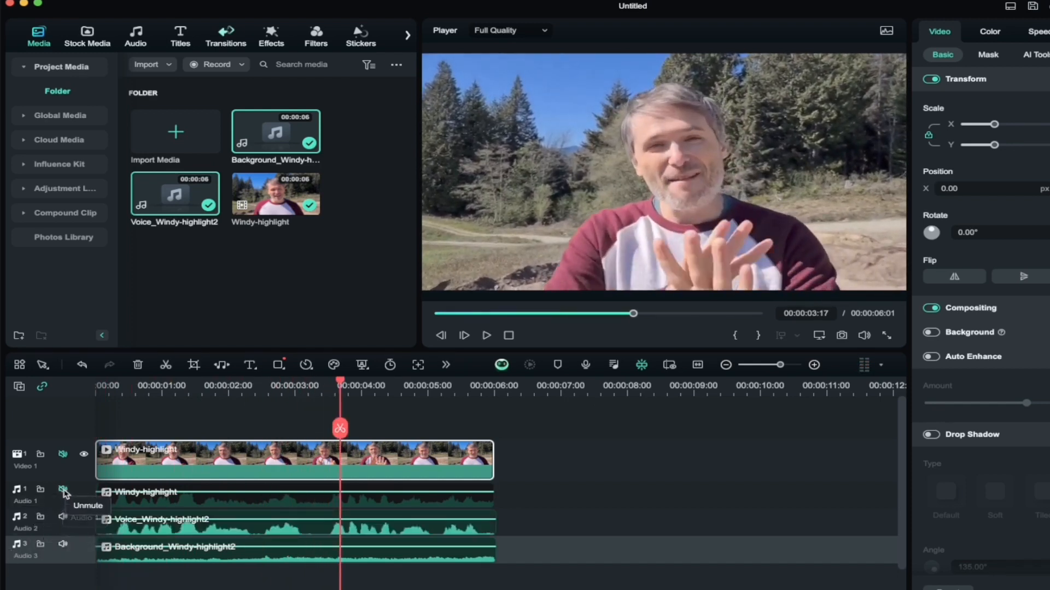
{"action": "left_click", "coordinate": [63, 490]}
{"action": "left_click", "coordinate": [63, 454]}
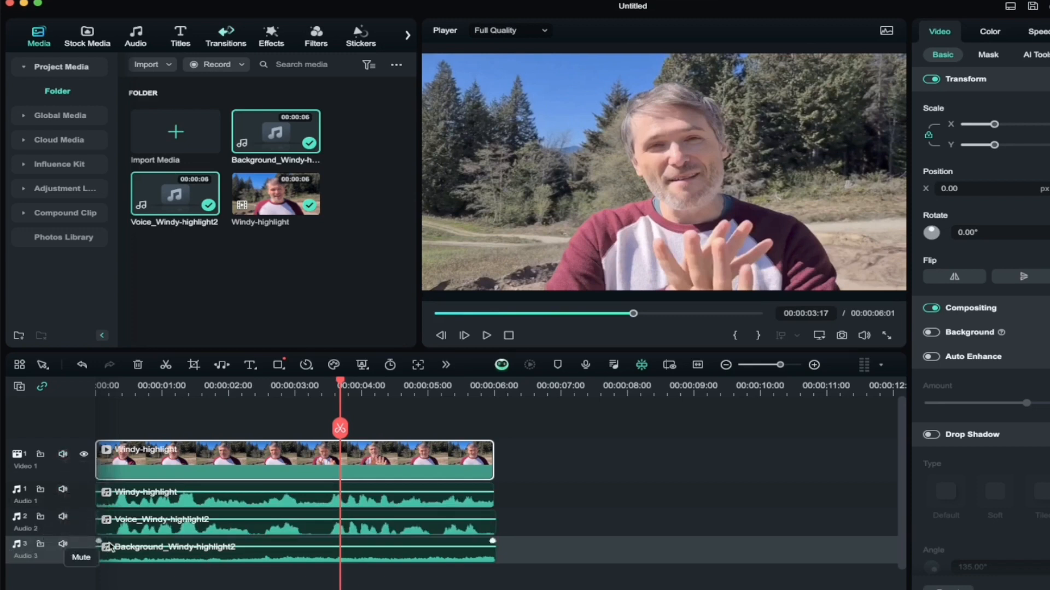
{"action": "left_click", "coordinate": [62, 545]}
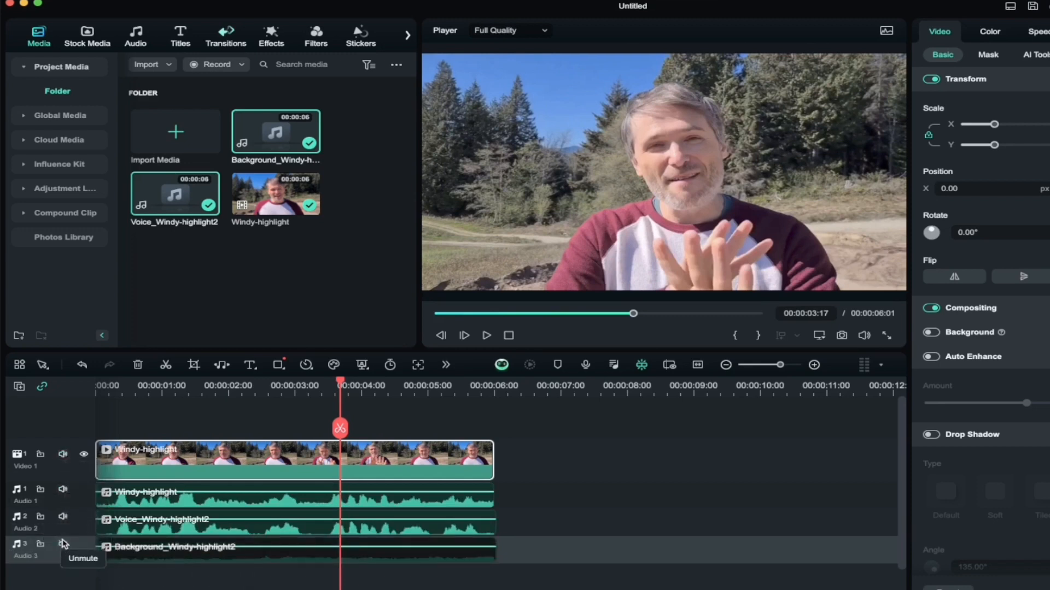
{"action": "left_click", "coordinate": [63, 489]}
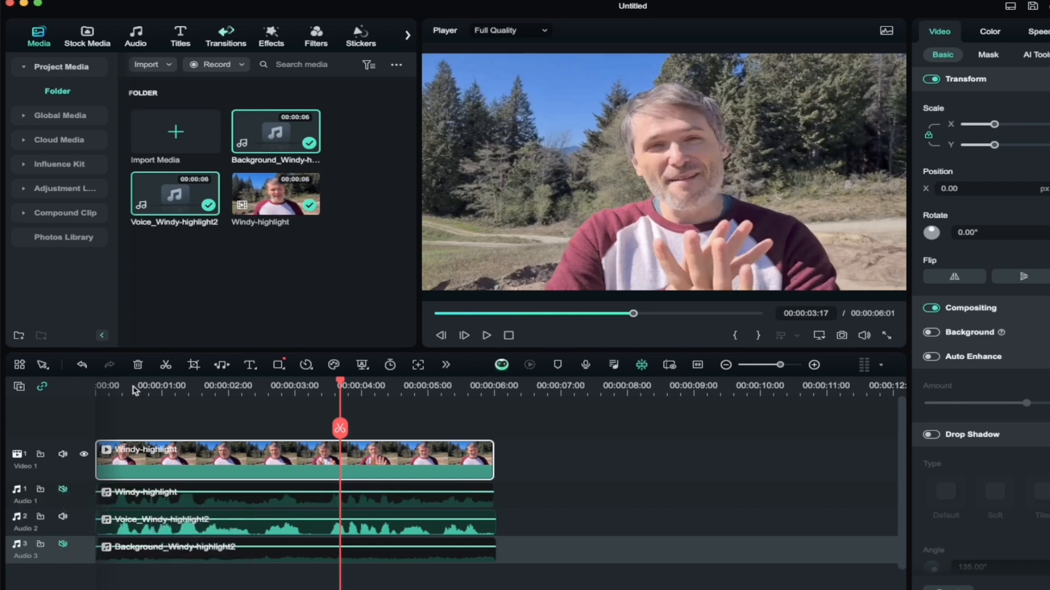
Step: Play the timeline from near its start to almost the end to hear the isolated voice
{"action": "scroll", "coordinate": [135, 389], "scroll_direction": "down", "scroll_amount": 2}
{"action": "left_click", "coordinate": [104, 385]}
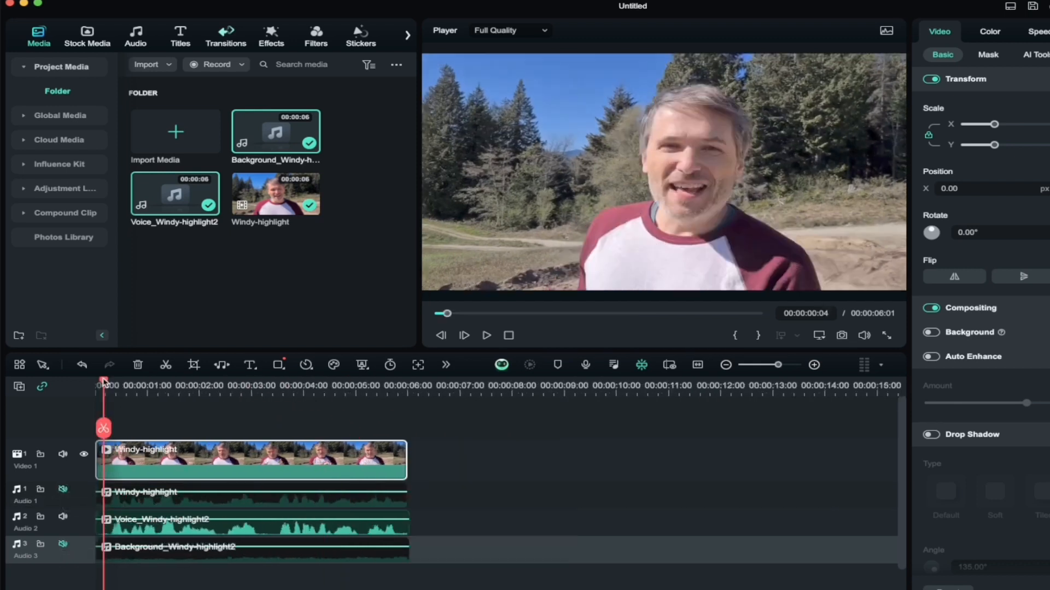
{"action": "key", "text": "space"}
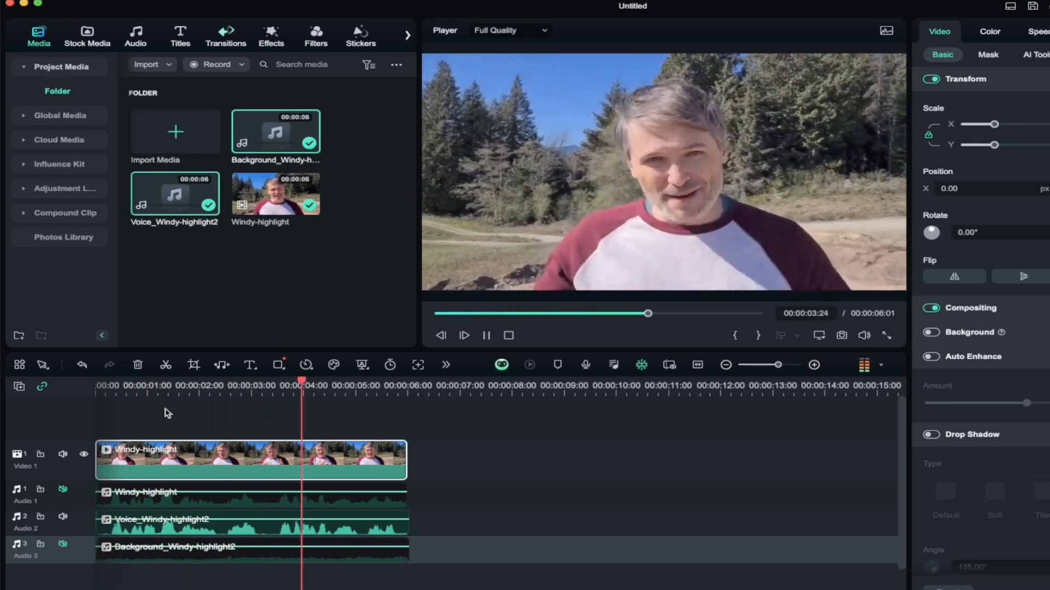
{"action": "key", "text": "space"}
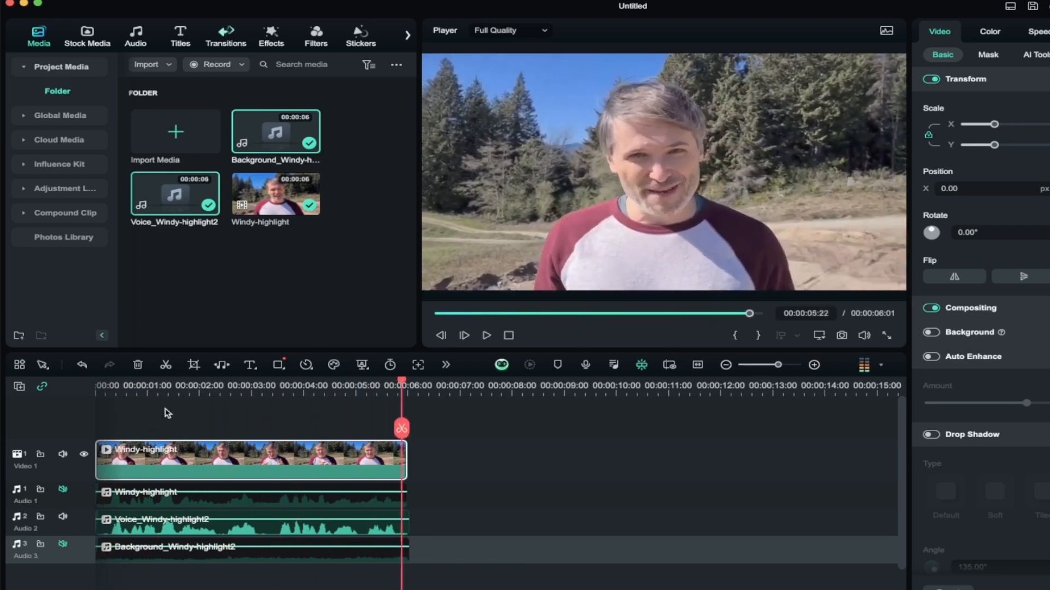
Step: Delete the original Windy-highlight audio clip and the separated background clip from the timeline
{"action": "left_click", "coordinate": [219, 502]}
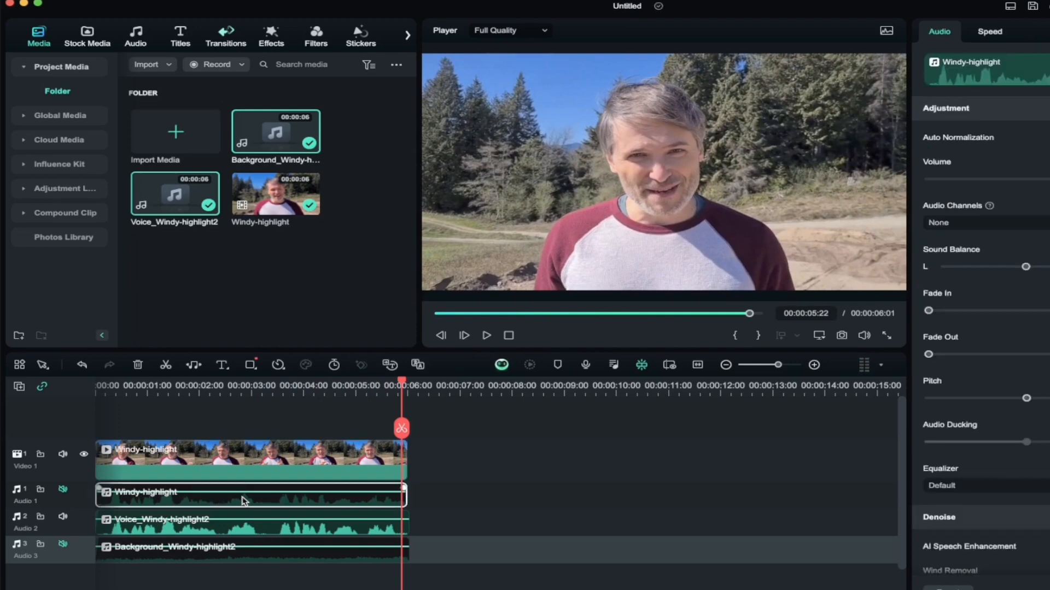
{"action": "key", "text": "Delete"}
{"action": "left_click", "coordinate": [195, 548]}
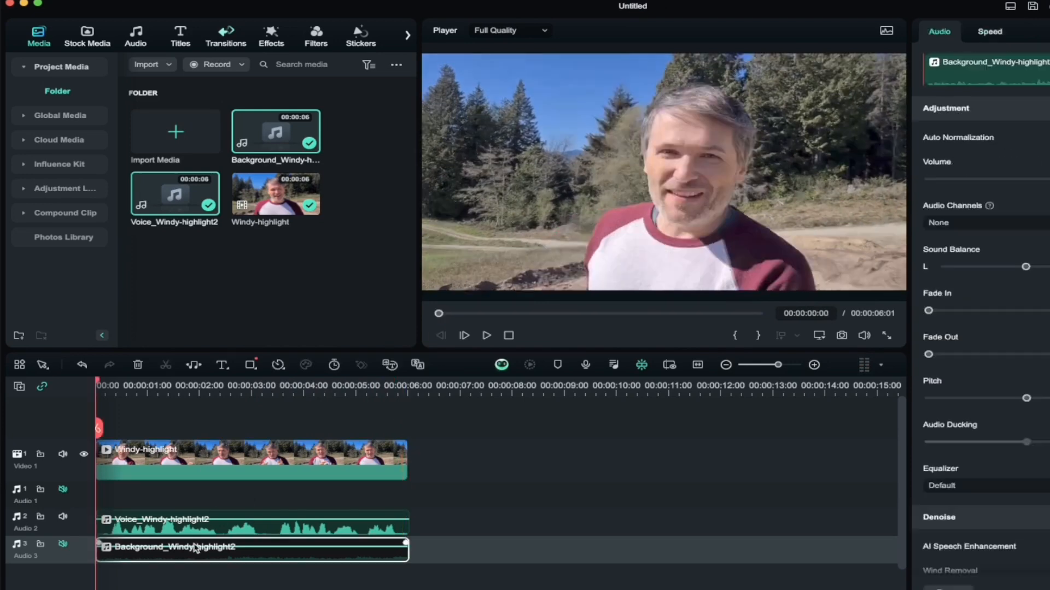
{"action": "key", "text": "Delete"}
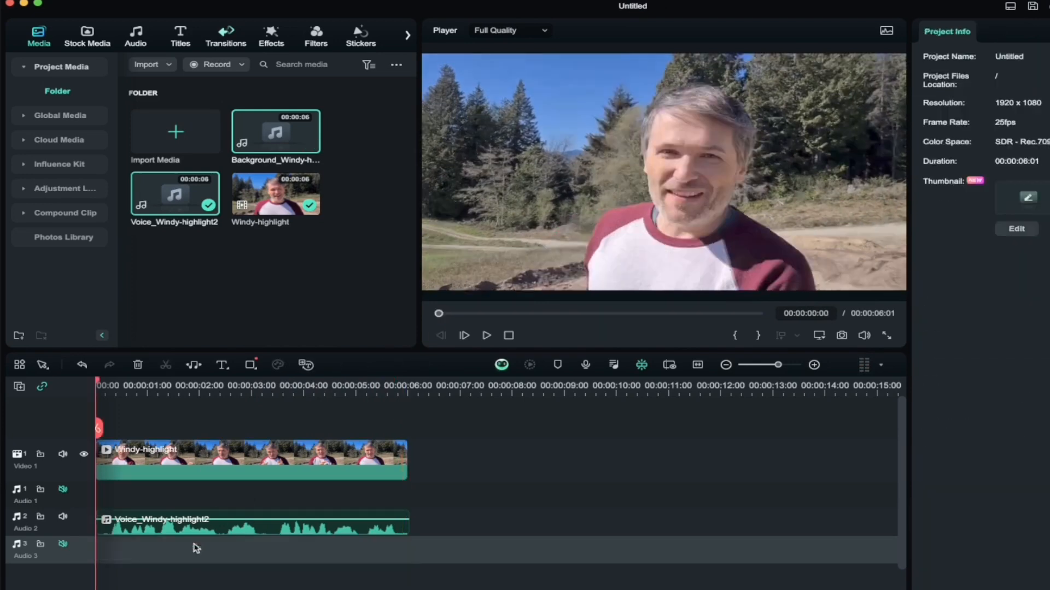
Step: Move the separated voice clip up to the Audio 1 track, unmute that track, and play the result
{"action": "left_click_drag", "start_coordinate": [141, 520], "coordinate": [145, 498]}
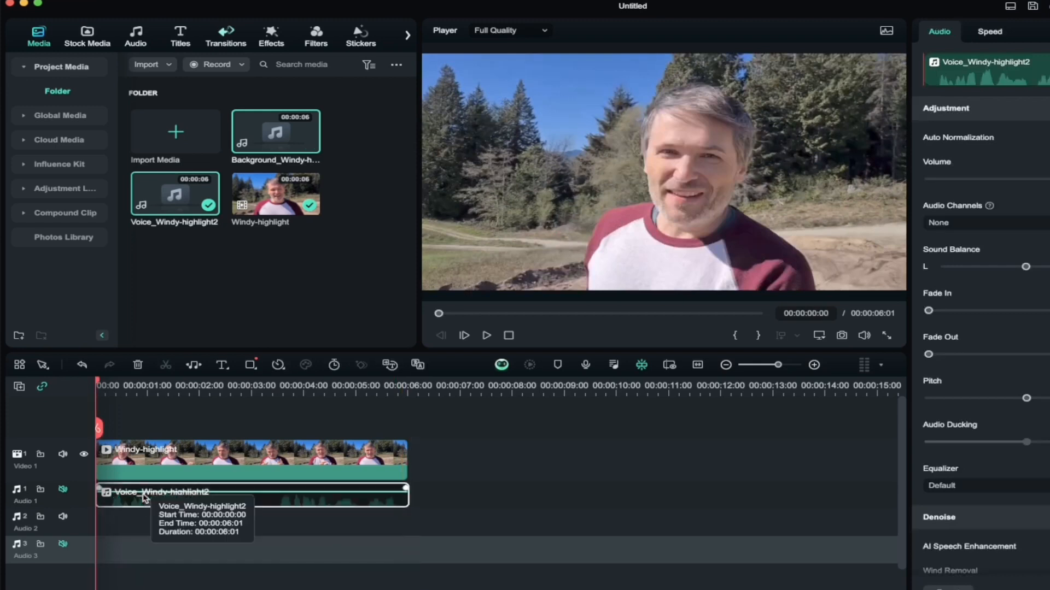
{"action": "left_click", "coordinate": [63, 490]}
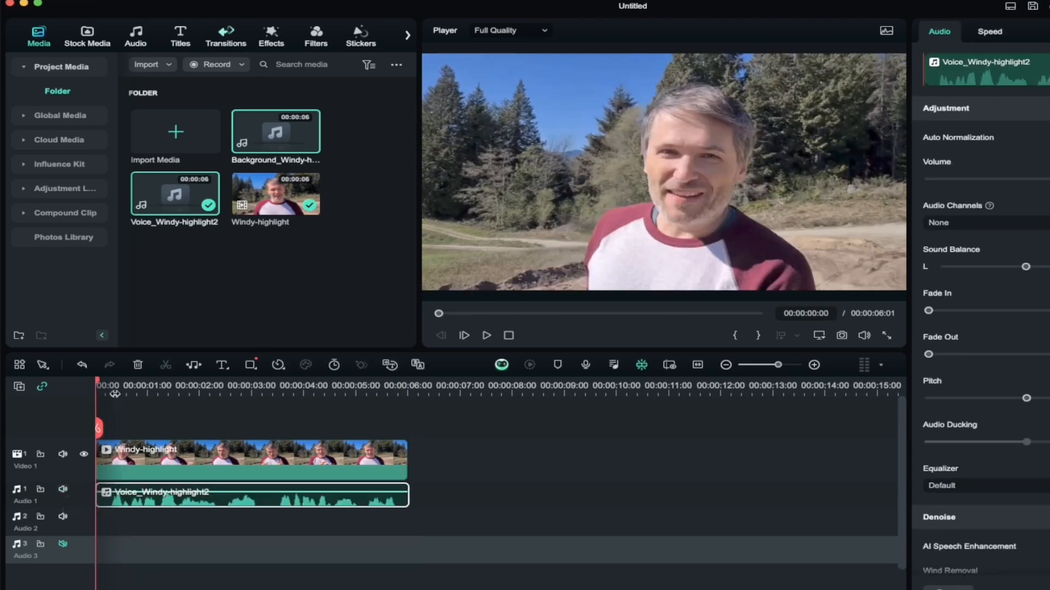
{"action": "key", "text": "space"}
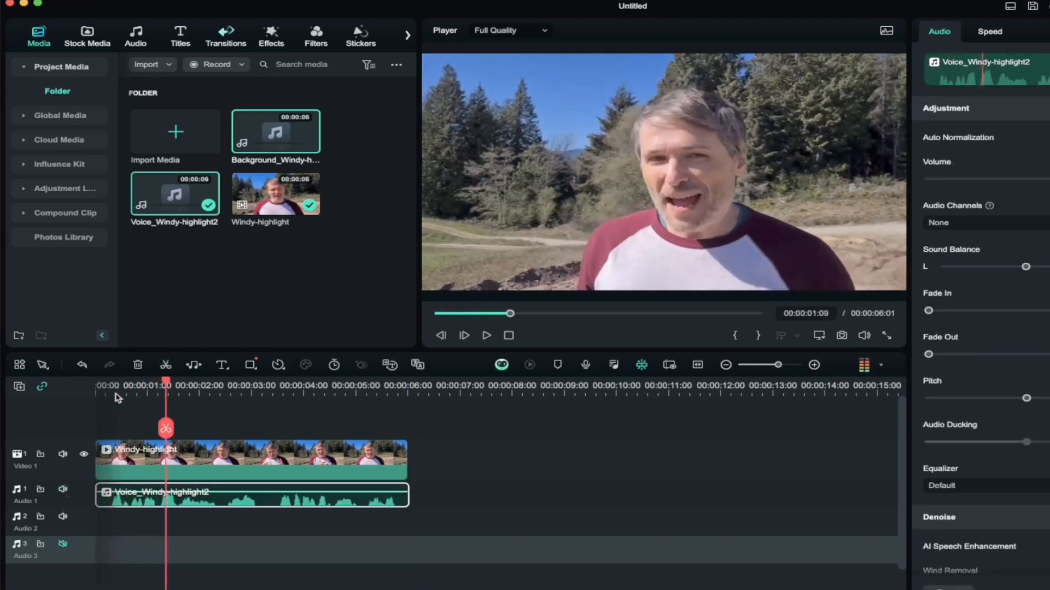